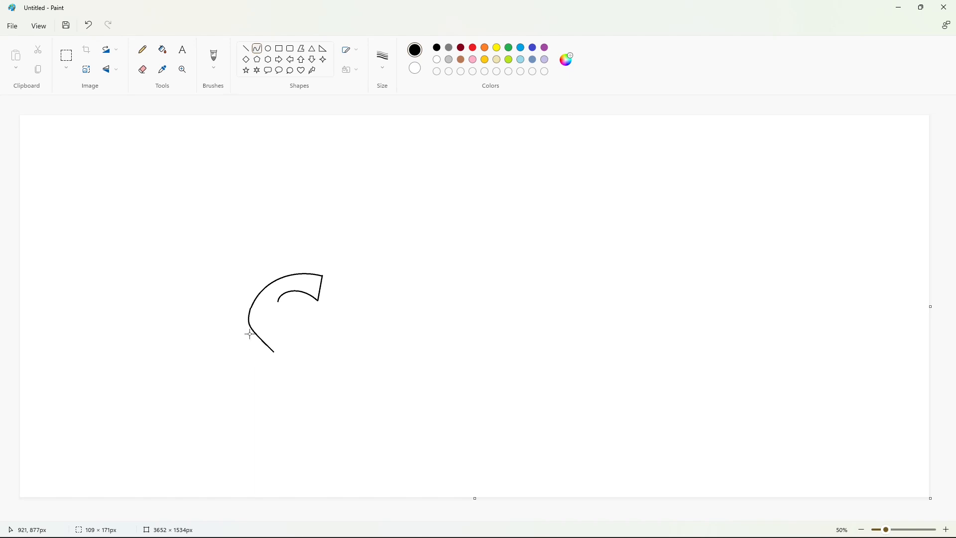
# Step: Bend the S's upper outer curve and continue its inner curve down from the upper bowl to the middle
pyautogui.click(249, 332)
pyautogui.click(321, 336)
pyautogui.moveTo(277, 301)
pyautogui.mouseDown()
pyautogui.moveTo(292, 321)
pyautogui.moveTo(277, 311)
pyautogui.mouseUp()
pyautogui.click(276, 312)
pyautogui.hotkey('ctrl', 'z')
pyautogui.click(276, 311)
pyautogui.click(325, 327)
# Step: Draw the S's lower inner and outer curves, both sweeping round to the tail
pyautogui.moveTo(274, 353); pyautogui.dragTo(268, 401)
pyautogui.click(373, 386)
pyautogui.moveTo(294, 327)
pyautogui.mouseDown()
pyautogui.moveTo(286, 372)
pyautogui.moveTo(225, 409)
pyautogui.mouseUp()
pyautogui.moveTo(287, 344)
pyautogui.mouseDown()
pyautogui.moveTo(320, 350)
pyautogui.moveTo(298, 415)
pyautogui.mouseUp()
pyautogui.click(403, 414)
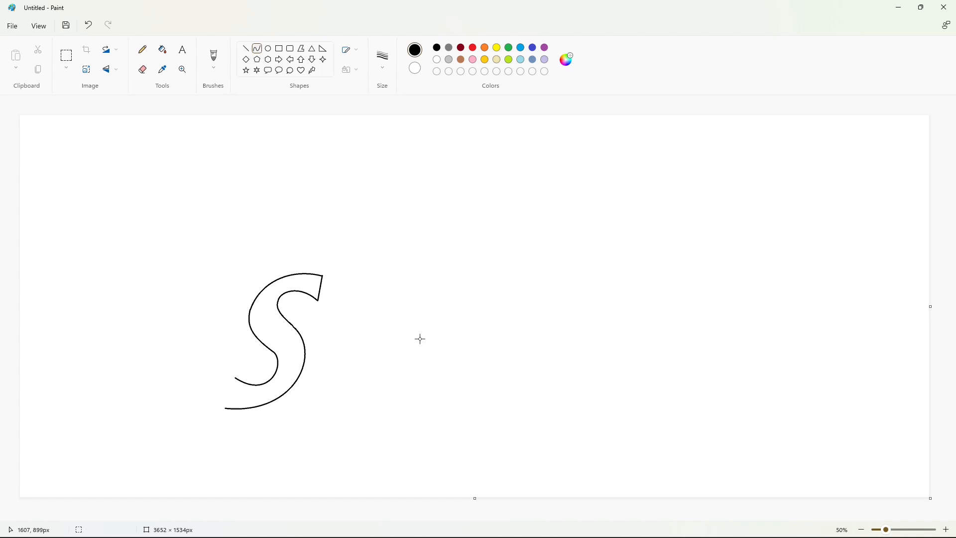
# Step: Close the S's lower tail with a straight line and fill the letter black
pyautogui.click(89, 25)
pyautogui.click(108, 24)
pyautogui.click(246, 48)
pyautogui.moveTo(234, 378); pyautogui.dragTo(226, 408)
pyautogui.click(163, 49)
pyautogui.click(274, 312)
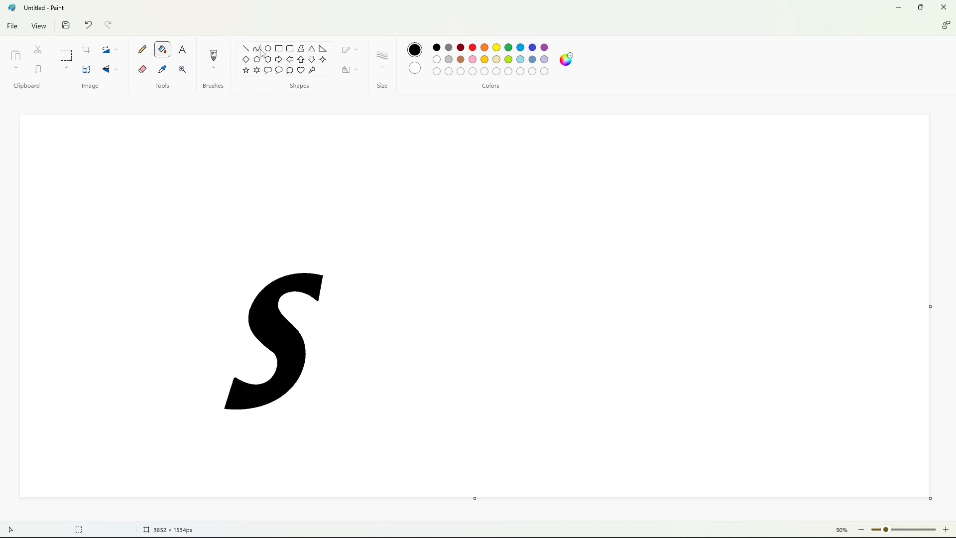
# Step: Draw the left stem edge of a slanted lowercase p beside the S, hooking left at its upper end
pyautogui.click(257, 48)
pyautogui.moveTo(308, 313); pyautogui.dragTo(297, 425)
pyautogui.moveTo(306, 333); pyautogui.dragTo(315, 320)
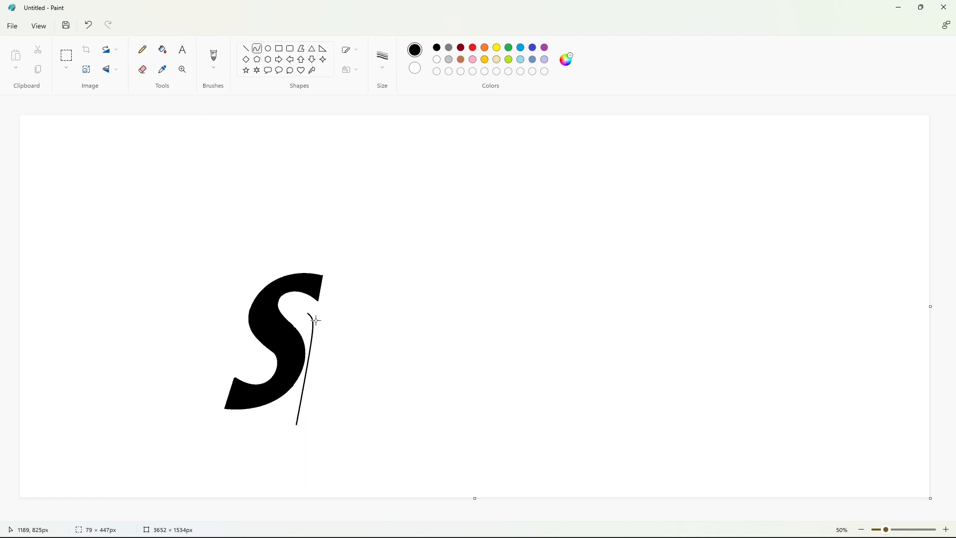
pyautogui.click(393, 328)
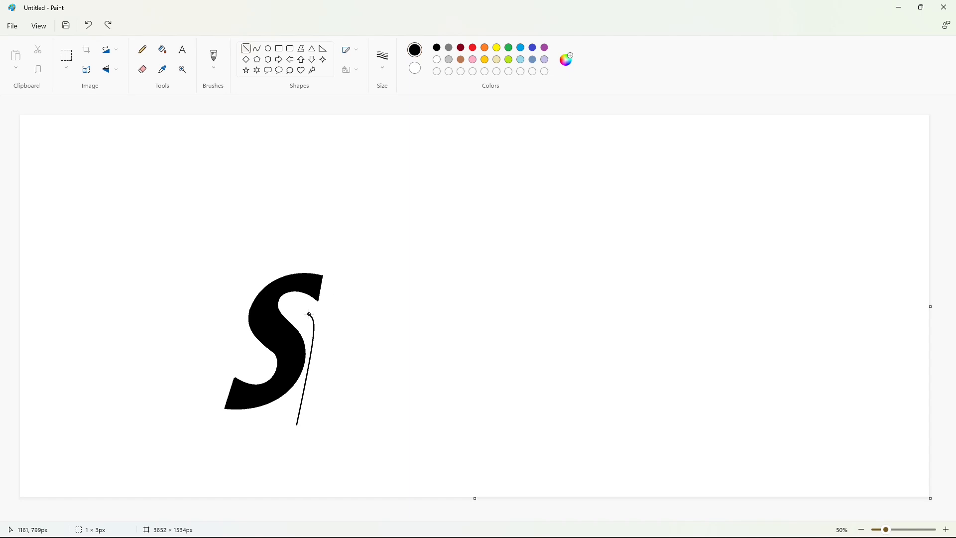
# Step: Complete the p's outline with straight edges and a curved bowl, and fill the letter black
pyautogui.moveTo(309, 314); pyautogui.dragTo(348, 299)
pyautogui.moveTo(297, 426)
pyautogui.mouseDown()
pyautogui.moveTo(325, 407)
pyautogui.moveTo(341, 319)
pyautogui.moveTo(354, 333)
pyautogui.moveTo(332, 378)
pyautogui.moveTo(380, 333)
pyautogui.moveTo(393, 352)
pyautogui.moveTo(392, 339)
pyautogui.moveTo(355, 322)
pyautogui.moveTo(330, 384)
pyautogui.mouseUp()
pyautogui.click(256, 49)
pyautogui.moveTo(343, 353); pyautogui.dragTo(351, 358)
pyautogui.click(163, 50)
pyautogui.click(363, 319)
# Step: Trim the p's slanted base with white lines
pyautogui.click(946, 530)
pyautogui.scroll(-7, 647, 448)
pyautogui.moveTo(479, 517); pyautogui.dragTo(551, 512)
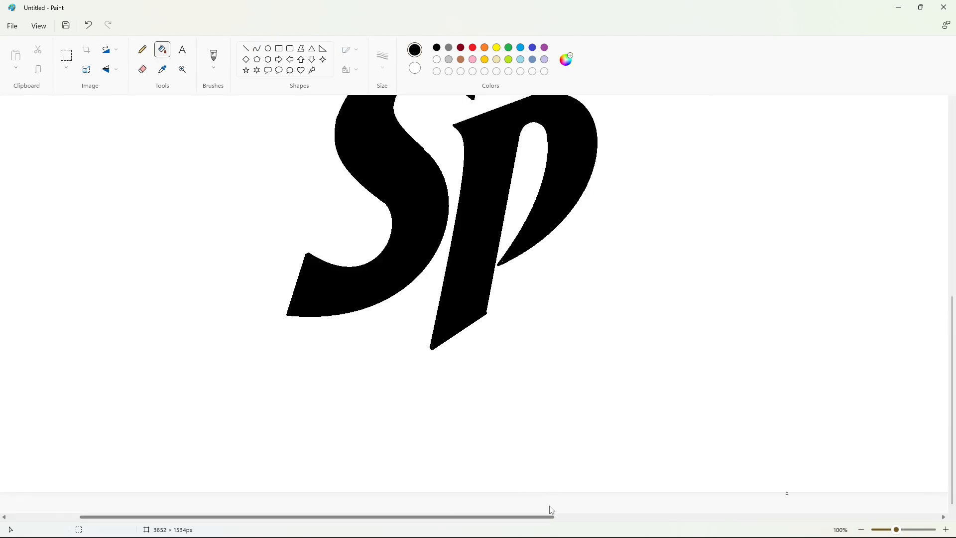
pyautogui.click(246, 48)
pyautogui.click(437, 60)
pyautogui.moveTo(489, 304); pyautogui.dragTo(483, 330)
pyautogui.moveTo(429, 351); pyautogui.dragTo(502, 306)
pyautogui.click(675, 307)
pyautogui.click(861, 529)
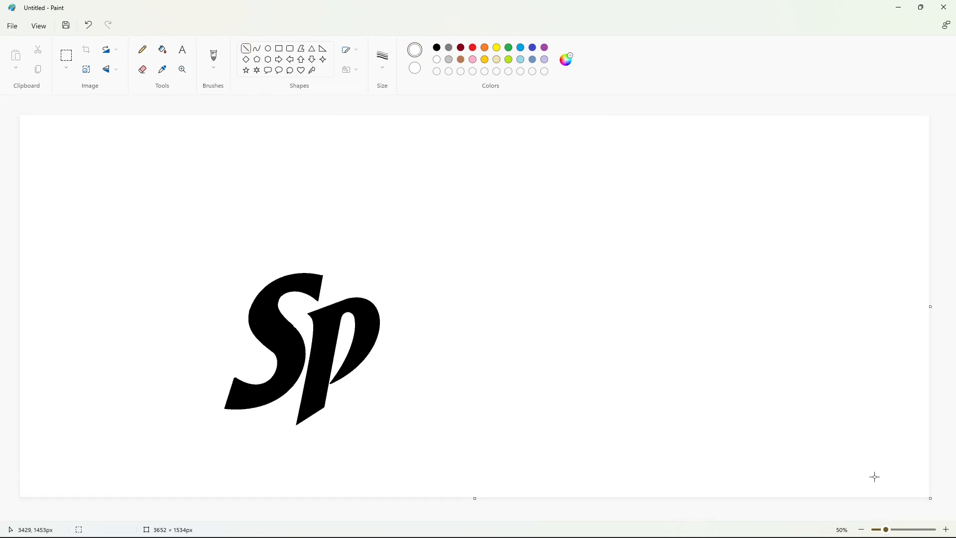
# Step: Trim the ends of the S's upper terminal and lower tail with white lines, and switch to the black pencil
pyautogui.click(946, 530)
pyautogui.scroll(-5, 692, 436)
pyautogui.moveTo(607, 117); pyautogui.dragTo(647, 133)
pyautogui.moveTo(422, 396); pyautogui.dragTo(455, 299)
pyautogui.click(505, 299)
pyautogui.scroll(2, 504, 298)
pyautogui.click(142, 49)
pyautogui.click(437, 47)
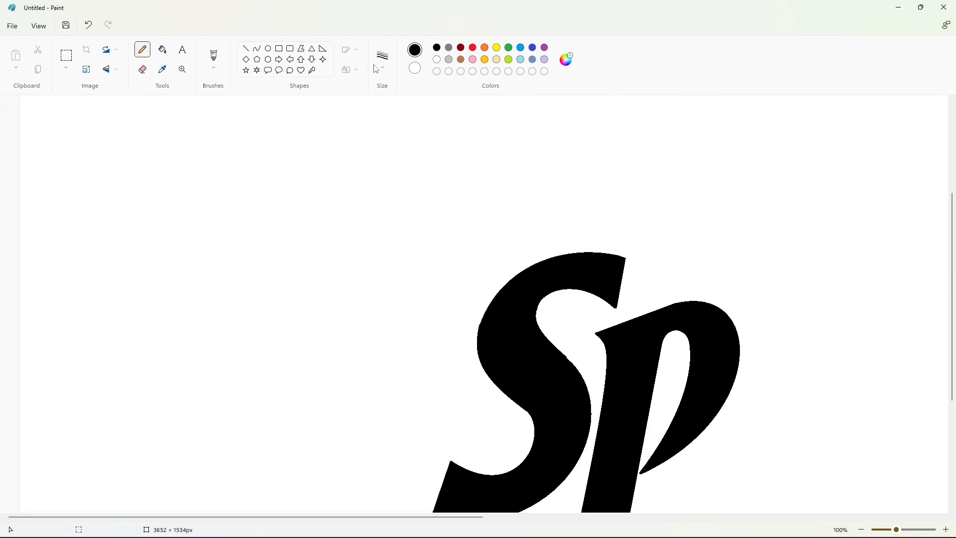
pyautogui.scroll(-2, 612, 259)
pyautogui.click(861, 529)
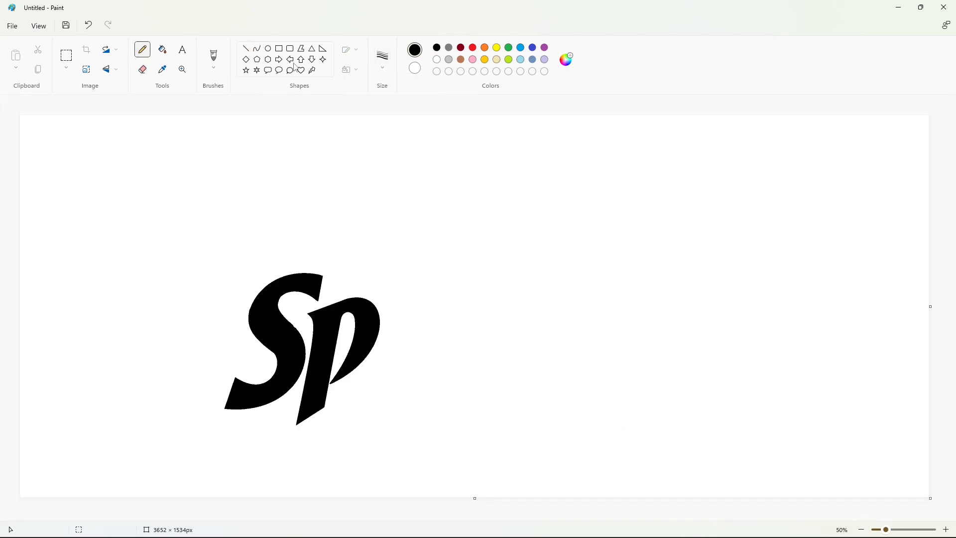
# Step: Draw a straight purple guide line rising from the p's lower bowl towards the empty area beside it
pyautogui.click(245, 48)
pyautogui.click(544, 47)
pyautogui.moveTo(336, 391)
pyautogui.mouseDown()
pyautogui.moveTo(635, 278)
pyautogui.moveTo(639, 287)
pyautogui.mouseUp()
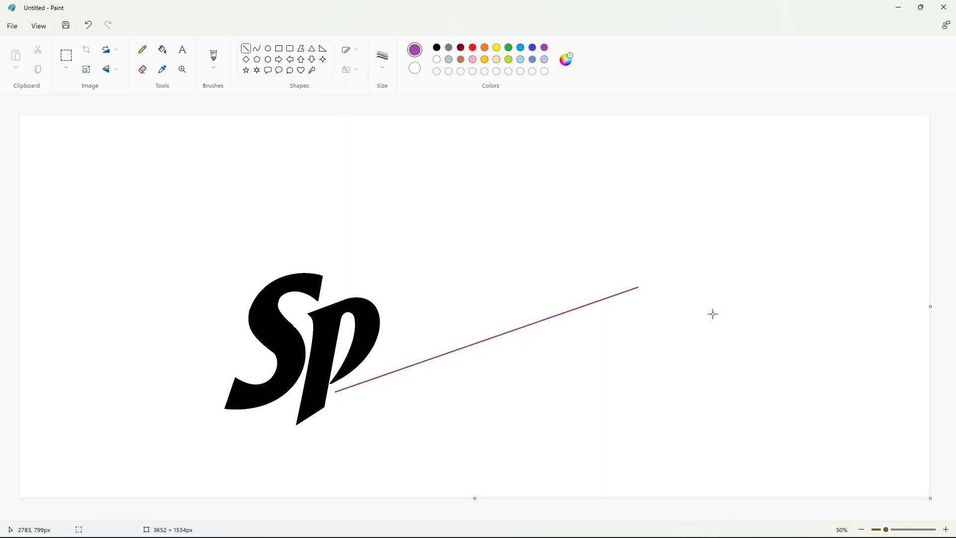
# Step: Draw the r's left stem edge in black as a slanted curve from beside the p's top to the guide line
pyautogui.click(257, 49)
pyautogui.click(437, 48)
pyautogui.moveTo(381, 287); pyautogui.dragTo(375, 373)
pyautogui.click(388, 294)
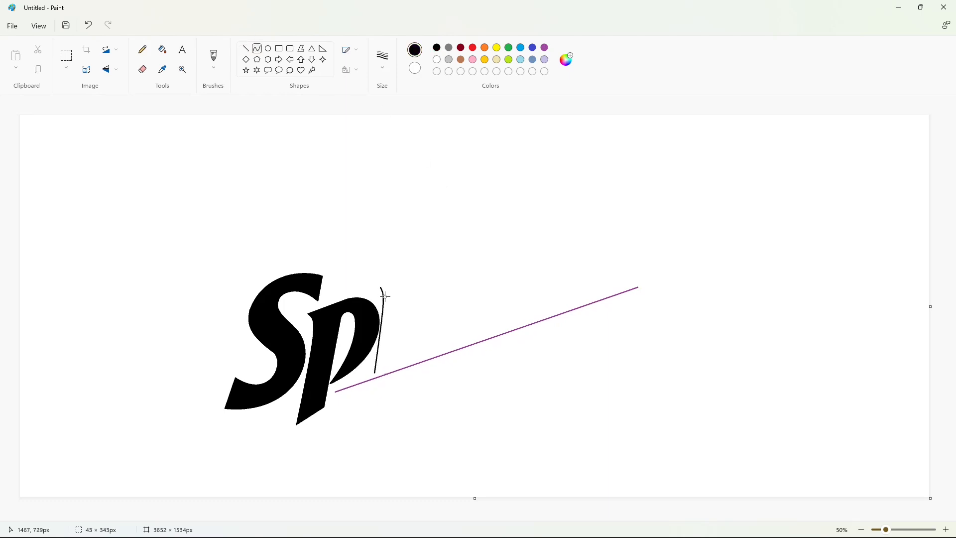
pyautogui.click(389, 295)
pyautogui.click(410, 303)
# Step: Draw the r's curved shoulder and the upper edge of its raised arm
pyautogui.moveTo(387, 285)
pyautogui.mouseDown()
pyautogui.moveTo(402, 291)
pyautogui.moveTo(436, 268)
pyautogui.moveTo(402, 359)
pyautogui.mouseUp()
pyautogui.click(256, 49)
pyautogui.click(421, 272)
pyautogui.click(421, 271)
pyautogui.click(494, 292)
# Step: Close the end of the r's arm with a line and curve its underside into the right stem edge
pyautogui.click(245, 49)
pyautogui.click(257, 48)
pyautogui.moveTo(421, 306); pyautogui.dragTo(410, 297)
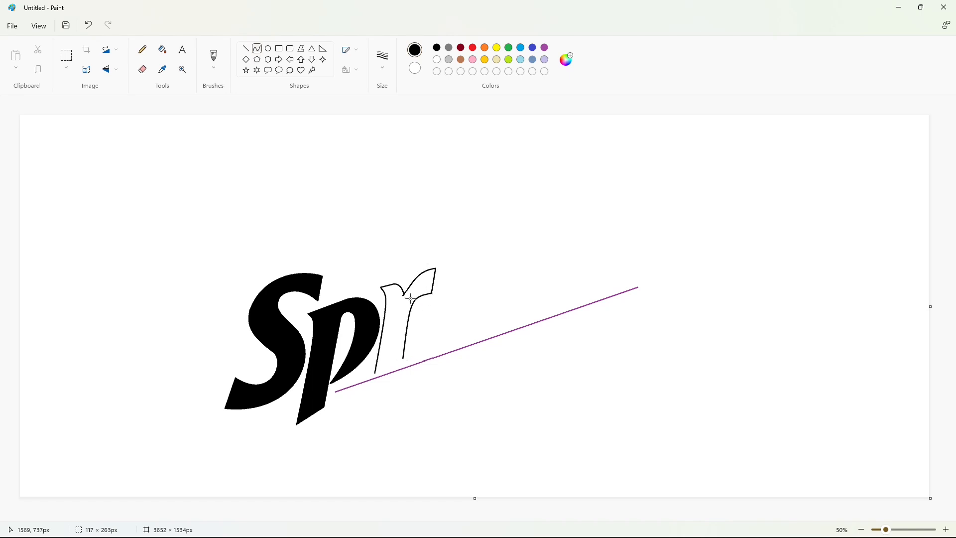
pyautogui.click(409, 297)
pyautogui.click(487, 307)
# Step: Try to close the r's base with a straight line and fill the letter black
pyautogui.click(245, 48)
pyautogui.moveTo(375, 374); pyautogui.dragTo(404, 360)
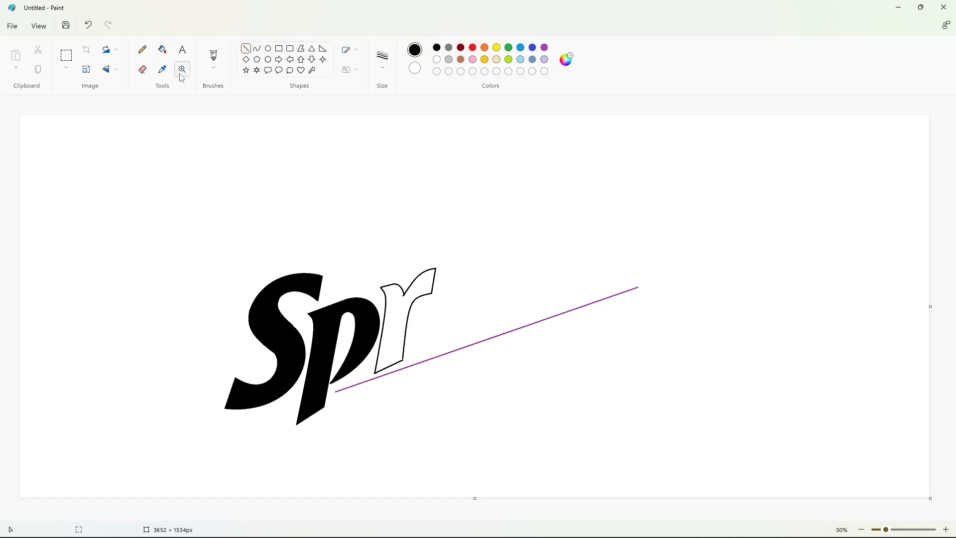
pyautogui.click(163, 49)
pyautogui.click(727, 394)
pyautogui.hotkey('ctrl', 'z')
pyautogui.scroll(2, 607, 495)
pyautogui.click(246, 48)
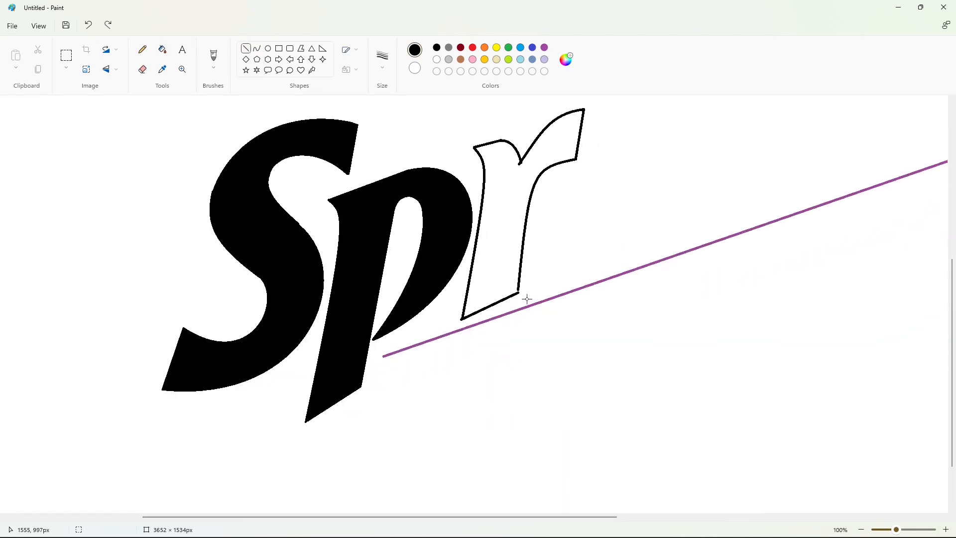
pyautogui.hotkey('ctrl', 'z')
# Step: Join the r's two stem edges with a slanted base line and fill the letter black
pyautogui.click(246, 49)
pyautogui.moveTo(462, 318); pyautogui.dragTo(518, 290)
pyautogui.click(162, 50)
pyautogui.click(513, 260)
pyautogui.scroll(-2, 497, 252)
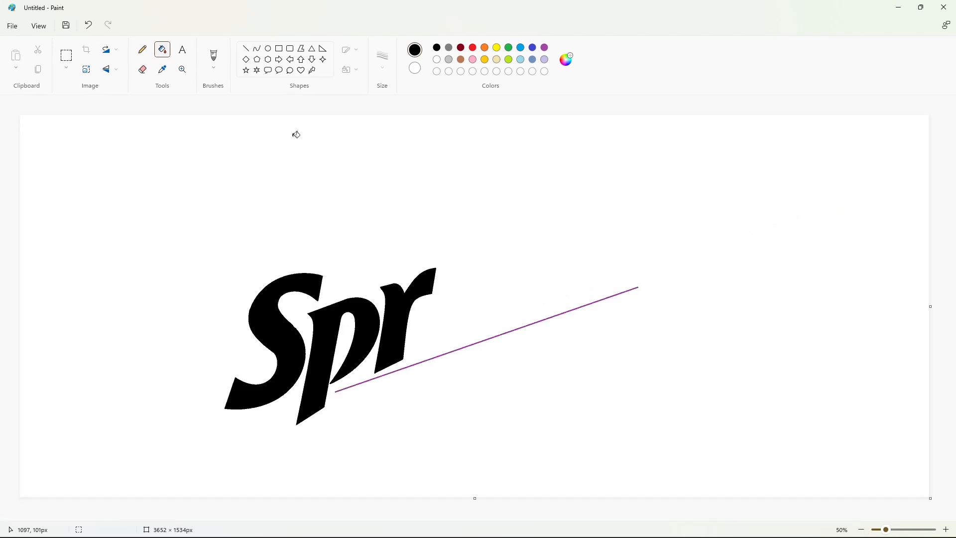
# Step: Draw the left, upper and right edges of a slanted dotless i after the r
pyautogui.click(246, 48)
pyautogui.moveTo(443, 266); pyautogui.dragTo(430, 346)
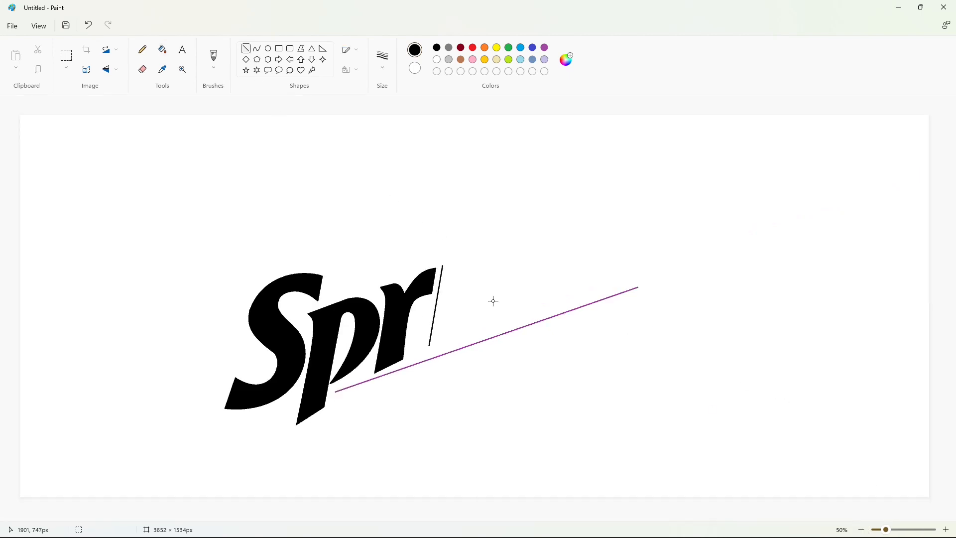
pyautogui.moveTo(443, 265)
pyautogui.mouseDown()
pyautogui.moveTo(469, 254)
pyautogui.moveTo(456, 337)
pyautogui.mouseUp()
# Step: Try to close the i's base and fill the letter black
pyautogui.scroll(2, 677, 465)
pyautogui.moveTo(488, 246); pyautogui.dragTo(489, 247)
pyautogui.click(169, 56)
pyautogui.click(473, 179)
pyautogui.scroll(-2, 745, 354)
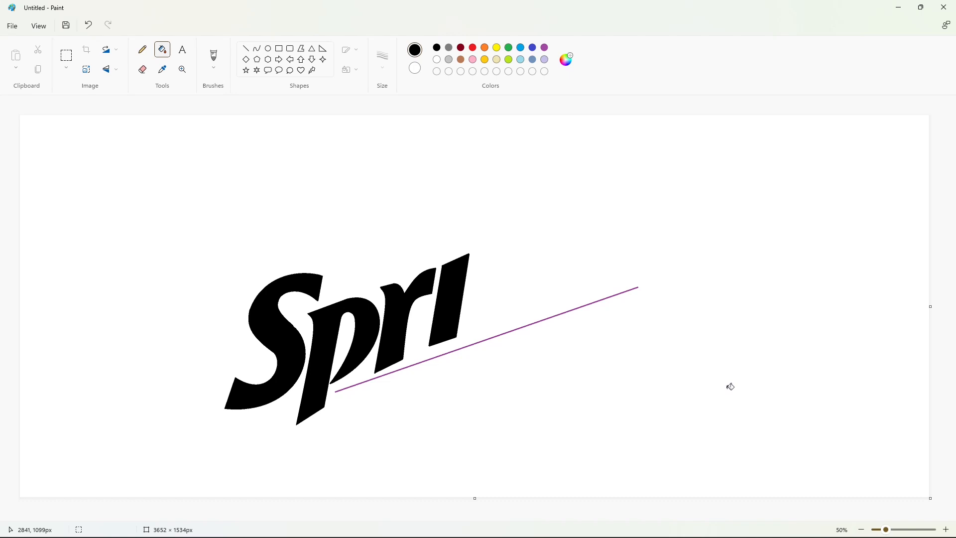
pyautogui.hotkey('ctrl', 'z')
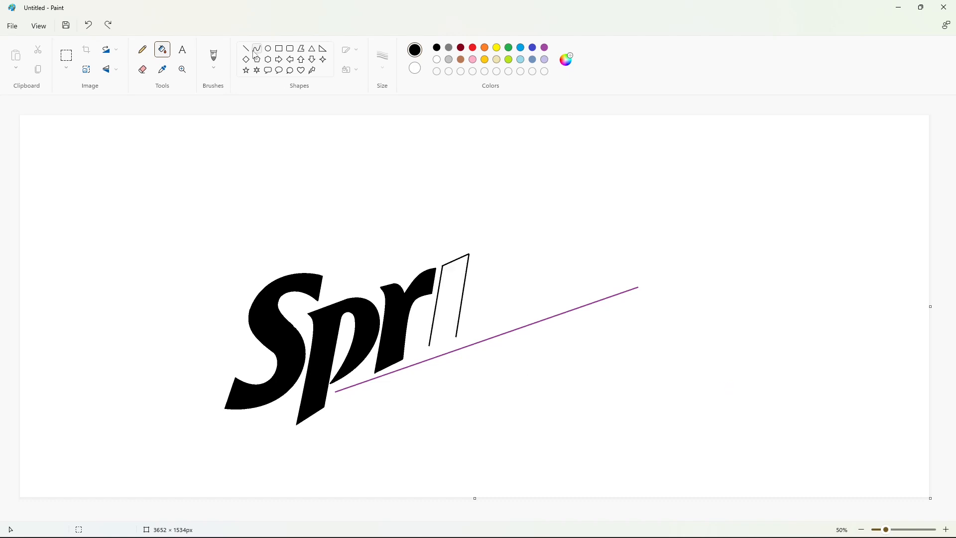
# Step: Join the i's side edges with a straight base line parallel to the guide and fill the letter black
pyautogui.click(945, 529)
pyautogui.click(245, 48)
pyautogui.moveTo(411, 246); pyautogui.dragTo(356, 266)
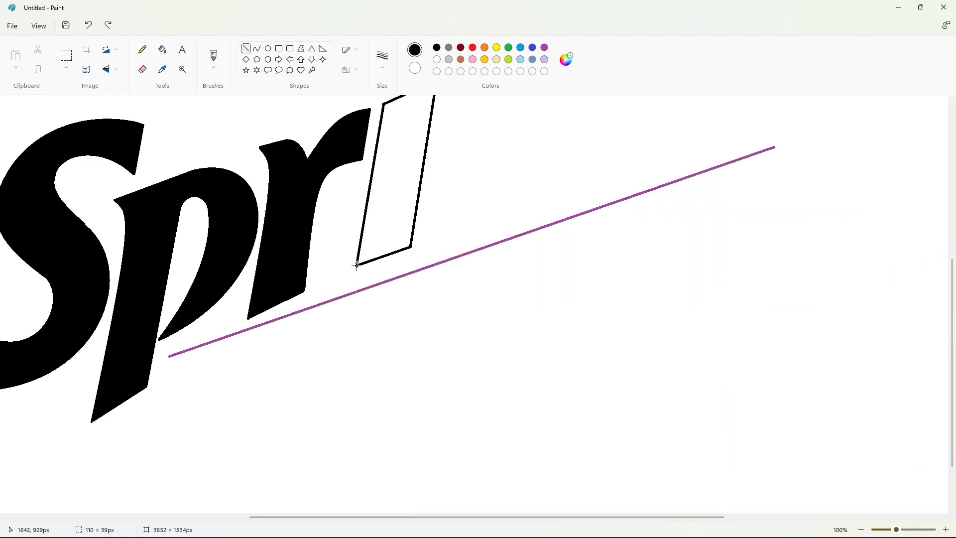
pyautogui.click(162, 50)
pyautogui.click(396, 179)
pyautogui.scroll(-2, 775, 388)
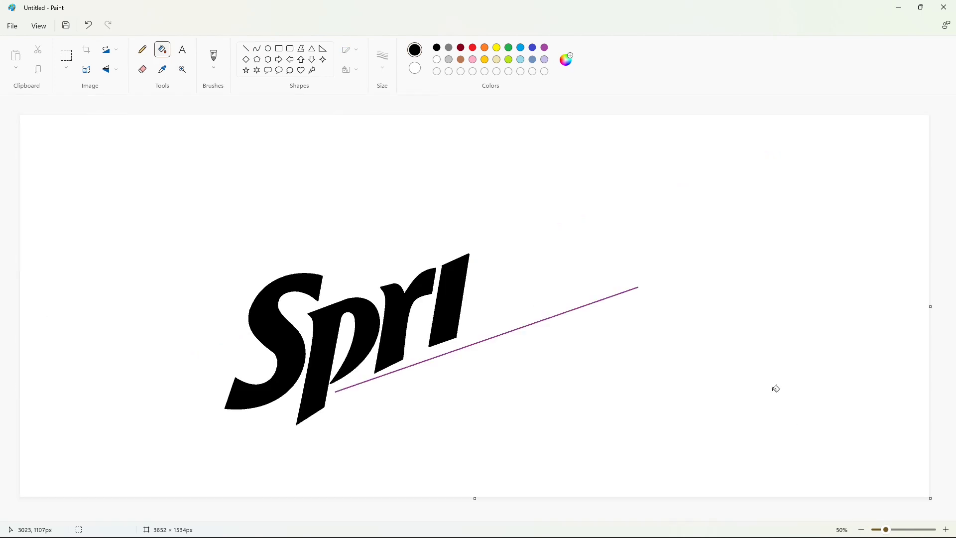
pyautogui.click(245, 48)
pyautogui.moveTo(515, 198); pyautogui.dragTo(499, 324)
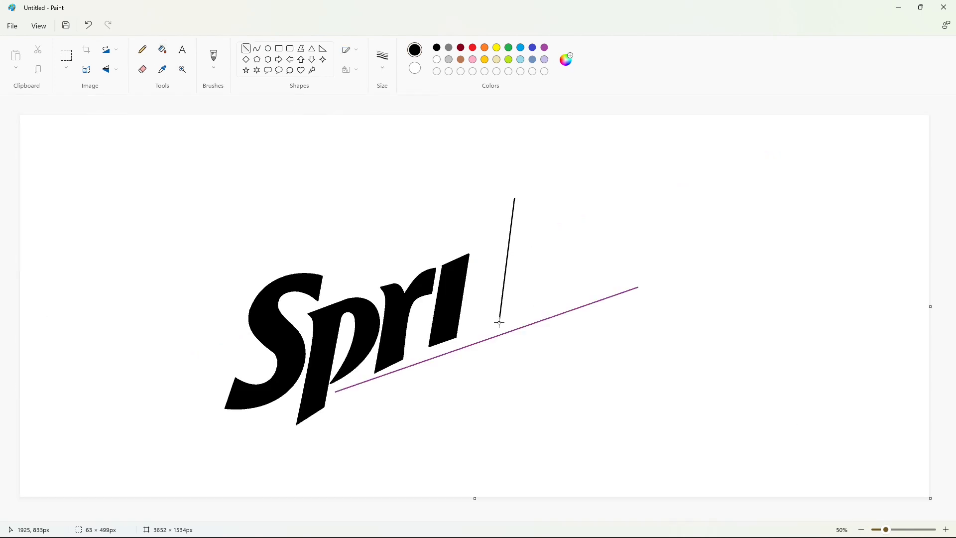
pyautogui.hotkey('ctrl', 'z')
# Step: Draw the t's right stem edge as a tall, slightly bent curve reaching down towards the purple guide line
pyautogui.moveTo(514, 200); pyautogui.dragTo(500, 324)
pyautogui.moveTo(511, 227); pyautogui.dragTo(512, 225)
pyautogui.click(510, 253)
pyautogui.click(607, 268)
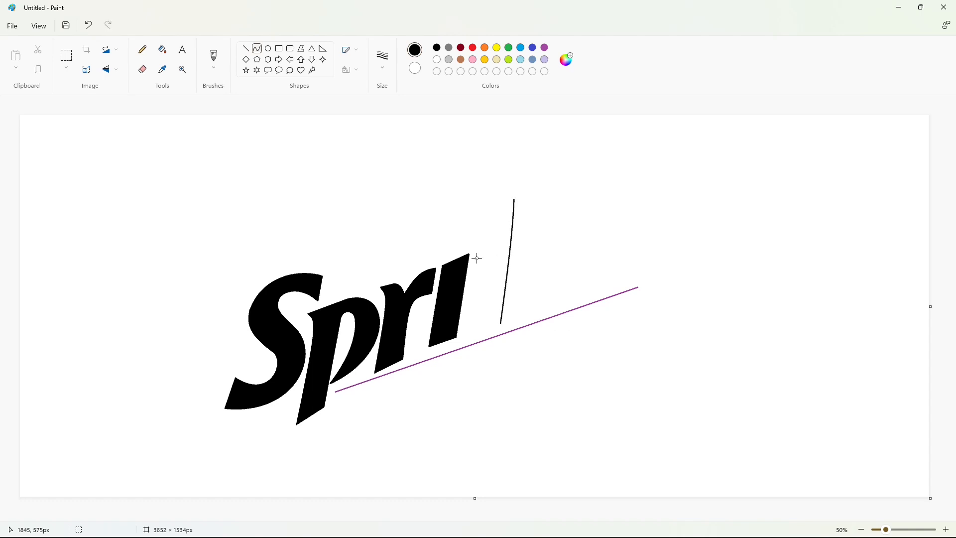
# Step: Cap the t with a short slanted line and draw a concave curve down to the crossbar's left end
pyautogui.click(247, 50)
pyautogui.click(553, 204)
pyautogui.click(257, 48)
pyautogui.moveTo(503, 208); pyautogui.dragTo(474, 252)
pyautogui.moveTo(490, 228); pyautogui.dragTo(498, 228)
pyautogui.click(491, 237)
pyautogui.click(578, 252)
# Step: Draw the t's crossbar edges and left stem edge, and round off the crossbar's right end
pyautogui.click(246, 49)
pyautogui.click(525, 257)
pyautogui.moveTo(474, 263)
pyautogui.mouseDown()
pyautogui.moveTo(526, 244)
pyautogui.moveTo(473, 333)
pyautogui.mouseUp()
pyautogui.click(559, 254)
pyautogui.click(257, 48)
pyautogui.moveTo(537, 227)
pyautogui.mouseDown()
pyautogui.moveTo(502, 238)
pyautogui.moveTo(527, 243)
pyautogui.mouseUp()
pyautogui.moveTo(532, 236); pyautogui.dragTo(536, 239)
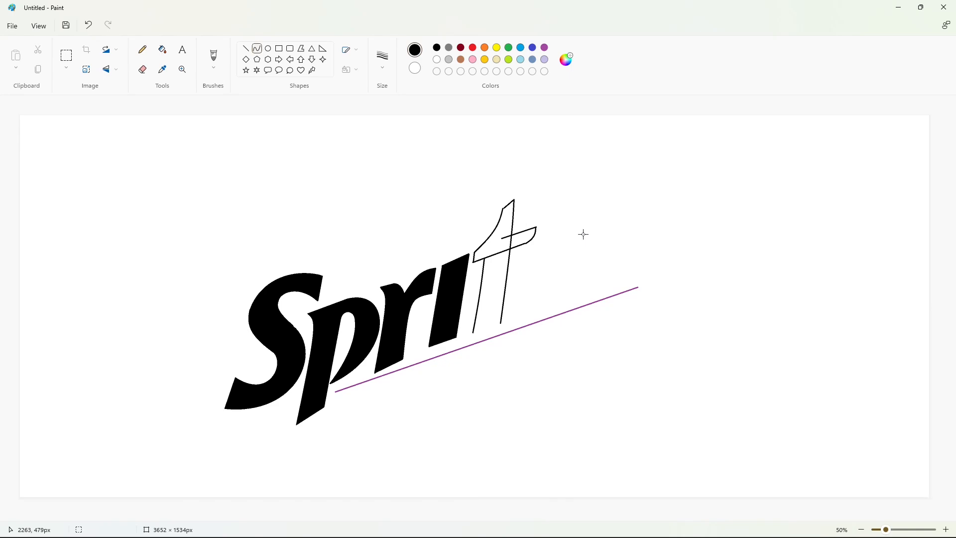
# Step: Close the t's base with a straight line and fill all sections of the letter black
pyautogui.click(246, 48)
pyautogui.moveTo(473, 331); pyautogui.dragTo(502, 324)
pyautogui.click(162, 50)
pyautogui.click(500, 234)
pyautogui.click(529, 239)
pyautogui.click(501, 274)
# Step: Clean up the t's left side below the crossbar with white lines
pyautogui.click(946, 529)
pyautogui.scroll(-3, 680, 487)
pyautogui.moveTo(455, 517); pyautogui.dragTo(701, 517)
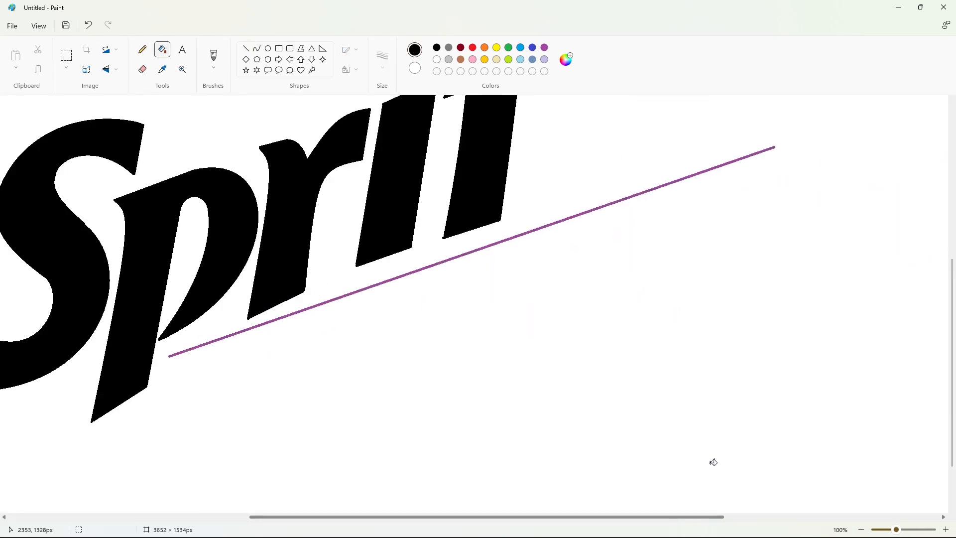
pyautogui.scroll(1, 712, 461)
pyautogui.click(246, 48)
pyautogui.click(436, 60)
pyautogui.moveTo(443, 199); pyautogui.dragTo(442, 333)
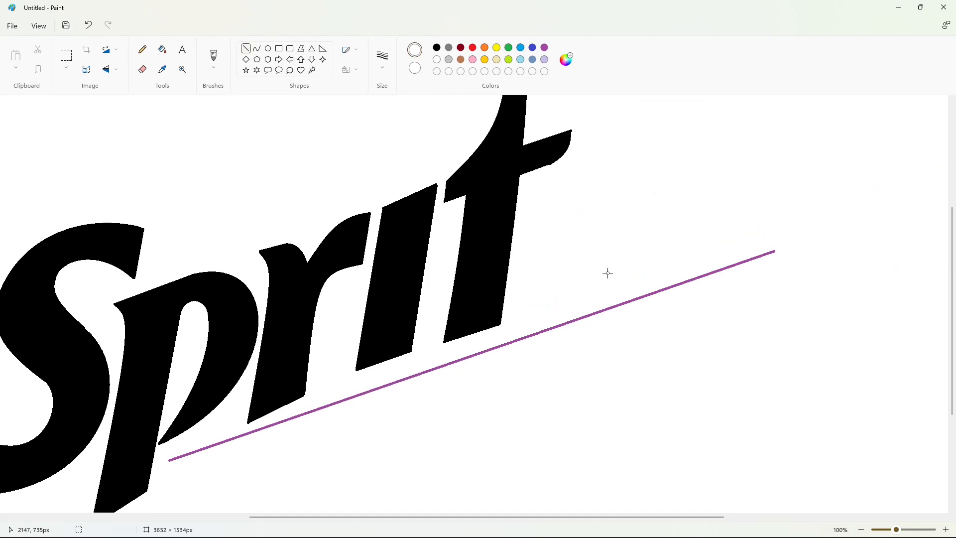
# Step: Trim the underside of the t's right crossbar end and its slanted tip with white lines
pyautogui.scroll(2, 607, 273)
pyautogui.moveTo(546, 274); pyautogui.dragTo(570, 264)
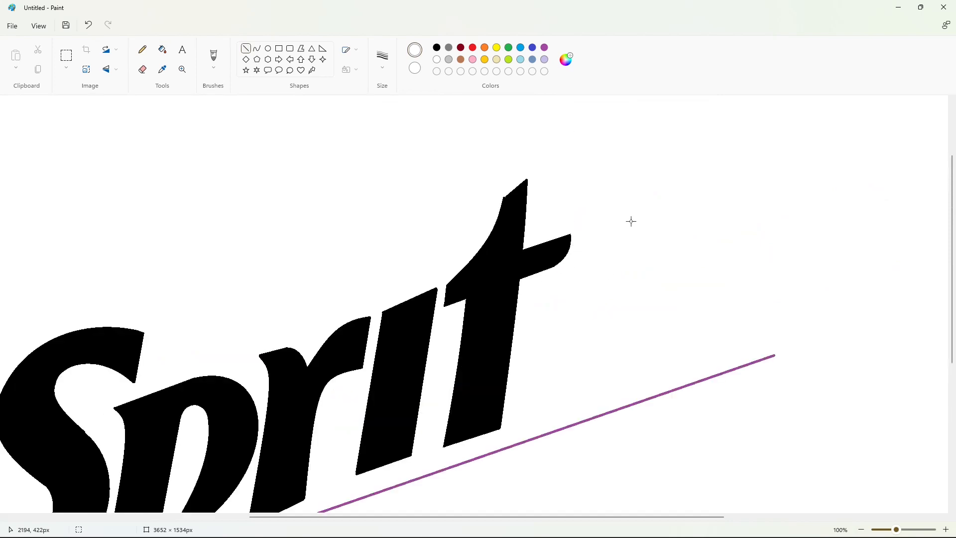
pyautogui.moveTo(489, 206); pyautogui.dragTo(533, 176)
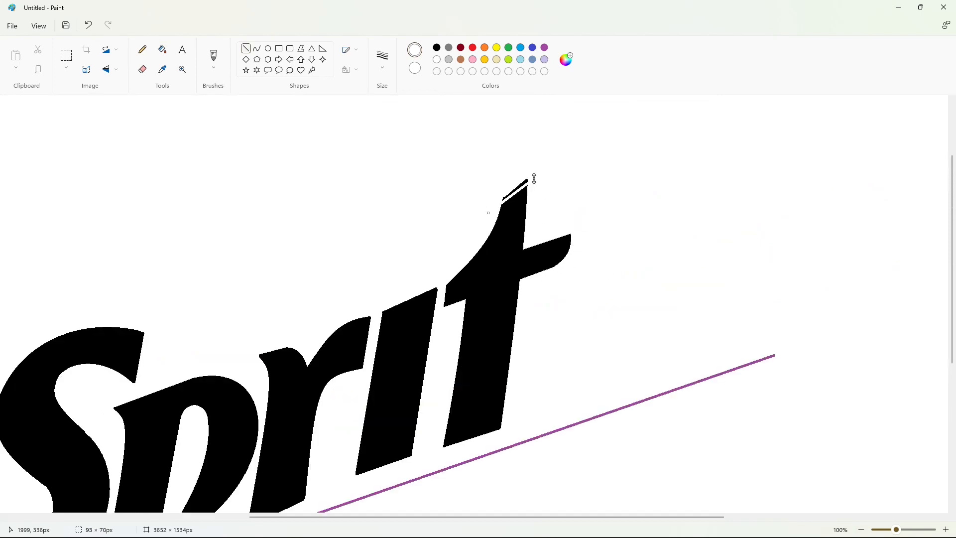
pyautogui.click(569, 191)
pyautogui.scroll(-1, 782, 417)
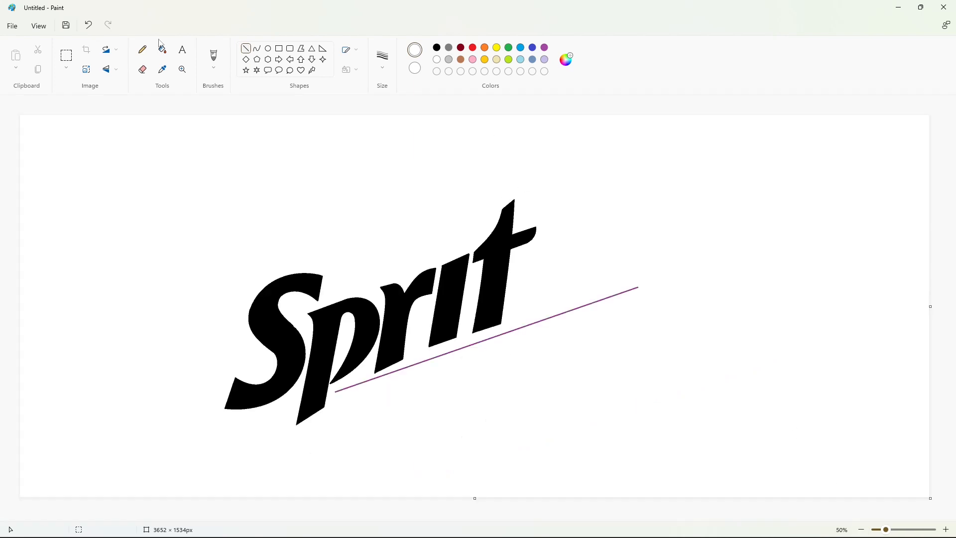
# Step: Try to draw the e's left outer curve in black beside the t
pyautogui.click(257, 48)
pyautogui.click(437, 47)
pyautogui.moveTo(531, 252)
pyautogui.mouseDown()
pyautogui.moveTo(568, 226)
pyautogui.moveTo(525, 313)
pyautogui.mouseUp()
pyautogui.hotkey('ctrl', 'z')
pyautogui.moveTo(523, 274); pyautogui.dragTo(513, 259)
pyautogui.moveTo(513, 294); pyautogui.dragTo(502, 294)
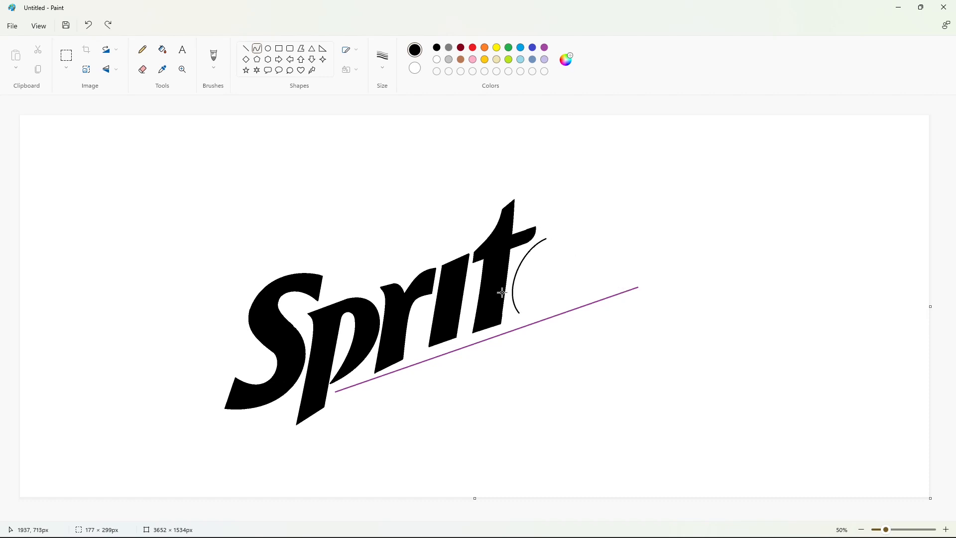
pyautogui.hotkey('ctrl', 'z')
# Step: Draw the e's left outer curve, bowing towards the t and ending just above the guide line
pyautogui.moveTo(550, 237); pyautogui.dragTo(520, 315)
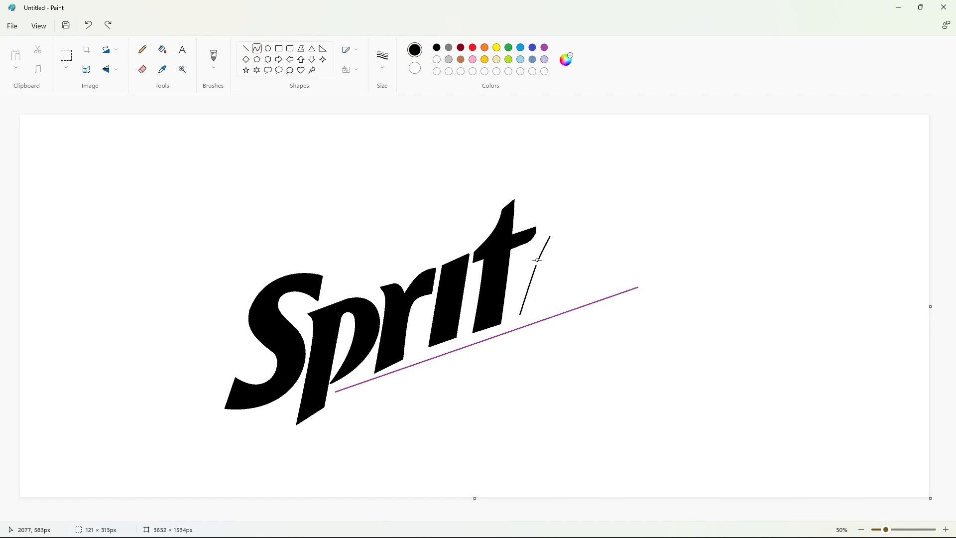
pyautogui.moveTo(536, 260); pyautogui.dragTo(522, 249)
pyautogui.moveTo(514, 289); pyautogui.dragTo(497, 292)
pyautogui.moveTo(550, 236)
pyautogui.mouseDown()
pyautogui.moveTo(571, 261)
pyautogui.moveTo(540, 282)
pyautogui.mouseUp()
pyautogui.moveTo(547, 253); pyautogui.dragTo(584, 224)
pyautogui.moveTo(578, 244); pyautogui.dragTo(594, 265)
pyautogui.hotkey('ctrl', 'z')
# Step: Draw the e's rounded upper loop from the outer curve's upper end around and back into the letter
pyautogui.moveTo(550, 236)
pyautogui.mouseDown()
pyautogui.moveTo(541, 283)
pyautogui.moveTo(587, 221)
pyautogui.mouseUp()
pyautogui.moveTo(588, 255); pyautogui.dragTo(591, 269)
pyautogui.click(639, 291)
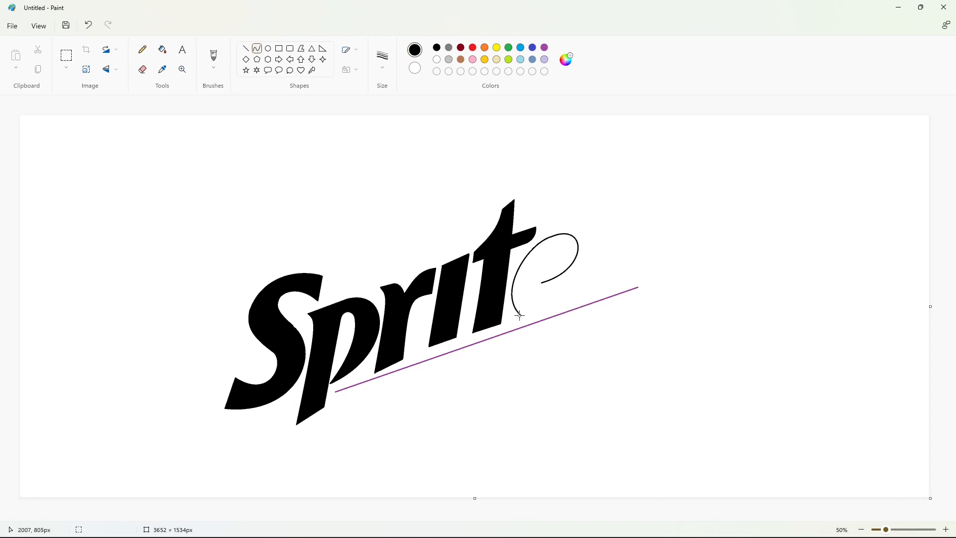
# Step: Draw the e's bottom outer curve and the narrow teardrop counter inside its upper loop
pyautogui.moveTo(520, 315)
pyautogui.mouseDown()
pyautogui.moveTo(577, 283)
pyautogui.moveTo(540, 321)
pyautogui.moveTo(561, 315)
pyautogui.mouseUp()
pyautogui.click(641, 324)
pyautogui.moveTo(542, 283)
pyautogui.mouseDown()
pyautogui.moveTo(567, 243)
pyautogui.moveTo(539, 294)
pyautogui.mouseUp()
pyautogui.click(623, 252)
pyautogui.moveTo(551, 253); pyautogui.dragTo(549, 241)
# Step: Draw the inner curve of the e's lower tail from the counter's lower point out to the open end
pyautogui.moveTo(545, 273)
pyautogui.mouseDown()
pyautogui.moveTo(534, 264)
pyautogui.moveTo(575, 279)
pyautogui.mouseUp()
pyautogui.click(557, 315)
pyautogui.moveTo(558, 297)
pyautogui.mouseDown()
pyautogui.moveTo(545, 305)
pyautogui.moveTo(561, 307)
pyautogui.mouseUp()
pyautogui.click(649, 347)
# Step: Close the gaps at the e's tail end and lower left with short lines, and fill the letter black
pyautogui.click(946, 530)
pyautogui.scroll(-3, 723, 459)
pyautogui.scroll(5, 717, 448)
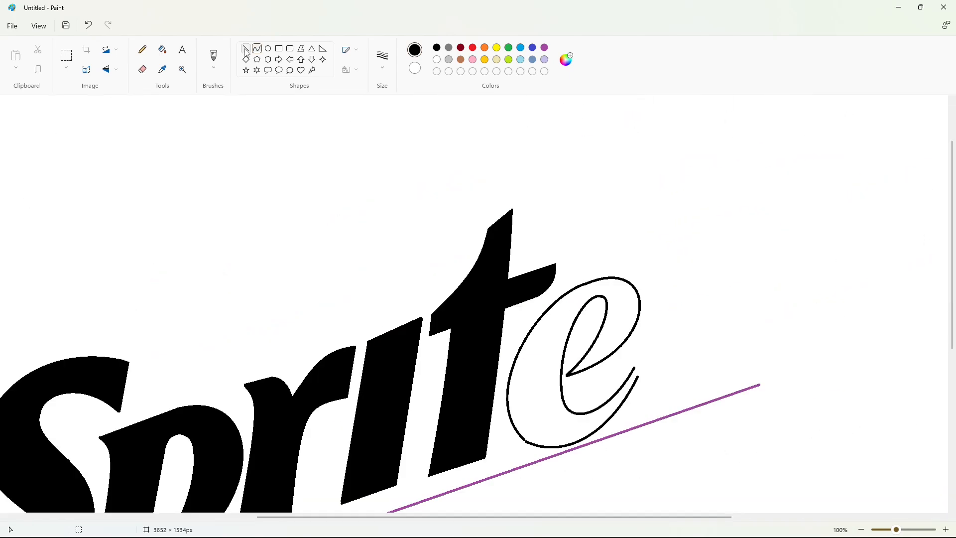
pyautogui.click(246, 51)
pyautogui.moveTo(638, 375); pyautogui.dragTo(638, 377)
pyautogui.click(677, 365)
pyautogui.click(247, 46)
pyautogui.moveTo(522, 439); pyautogui.dragTo(519, 435)
pyautogui.click(163, 49)
pyautogui.click(539, 378)
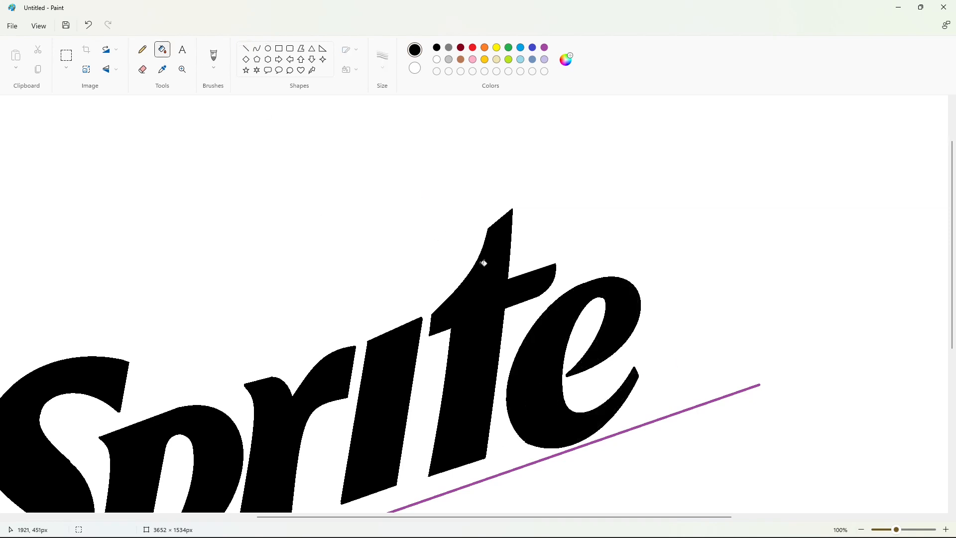
# Step: Trim the e's lower-left edge with a white line and fill the purple guide line white to remove it
pyautogui.scroll(-3, 695, 298)
pyautogui.click(437, 59)
pyautogui.click(246, 49)
pyautogui.moveTo(520, 334); pyautogui.dragTo(541, 345)
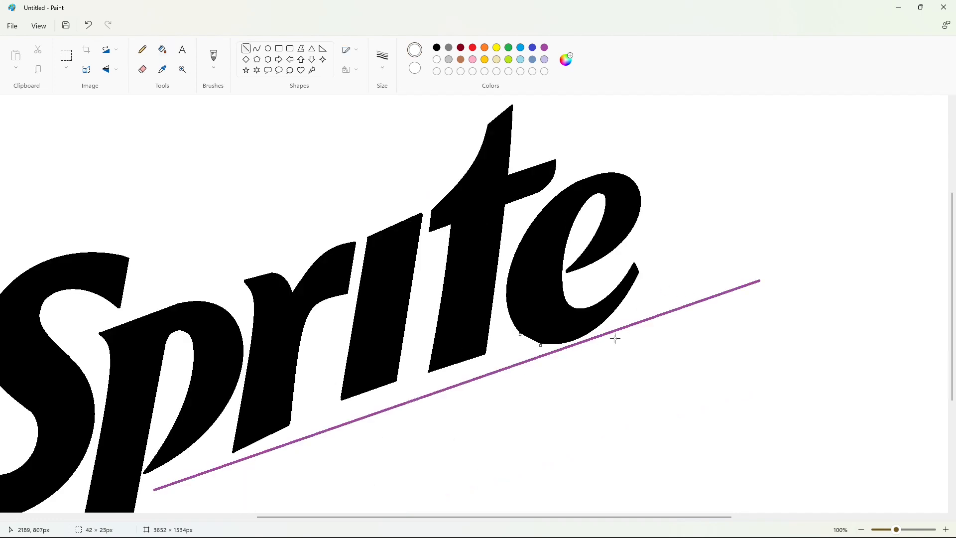
pyautogui.scroll(2, 616, 338)
pyautogui.click(861, 529)
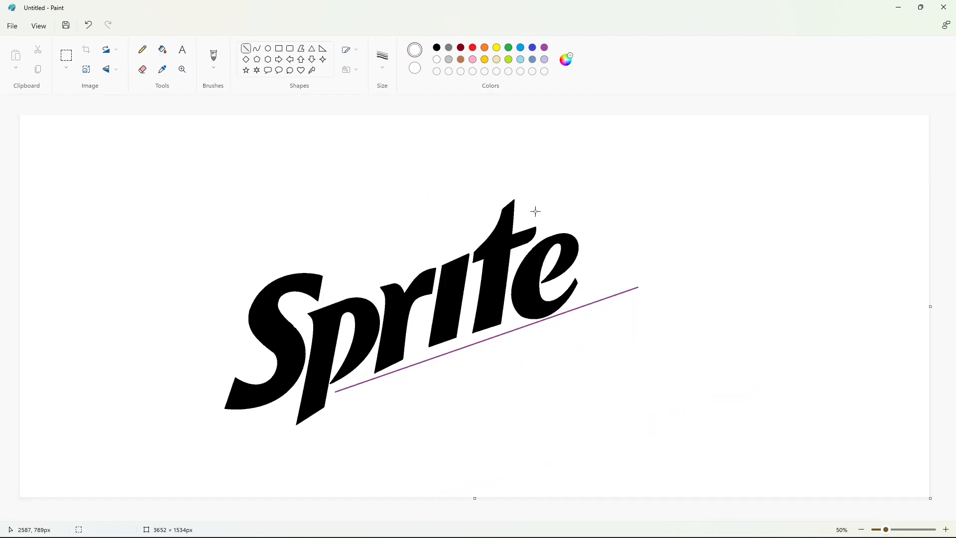
pyautogui.click(162, 49)
pyautogui.click(622, 293)
# Step: Try to draw the lemon's upper arc in black above the lettering
pyautogui.click(257, 48)
pyautogui.click(437, 48)
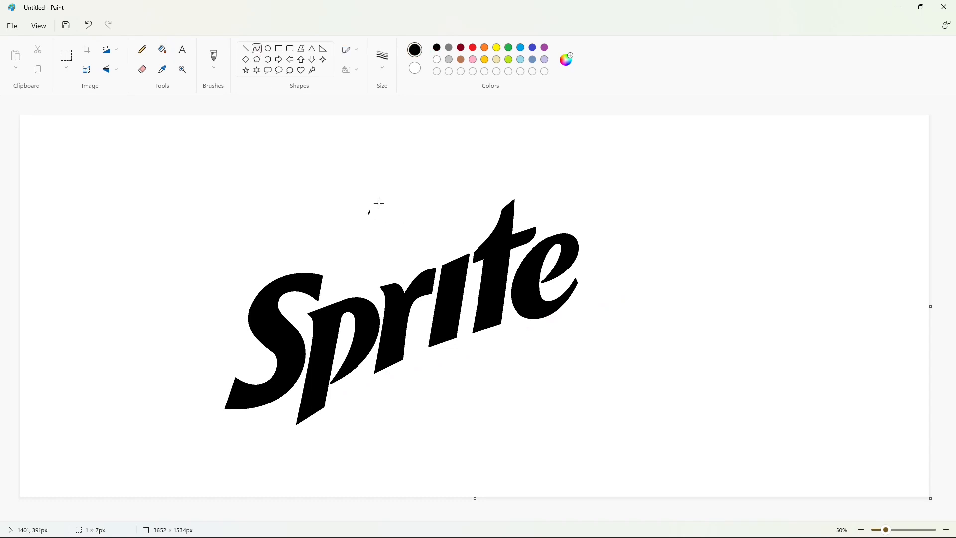
pyautogui.moveTo(378, 203); pyautogui.dragTo(479, 154)
pyautogui.moveTo(393, 180); pyautogui.dragTo(381, 167)
pyautogui.moveTo(432, 150); pyautogui.dragTo(427, 133)
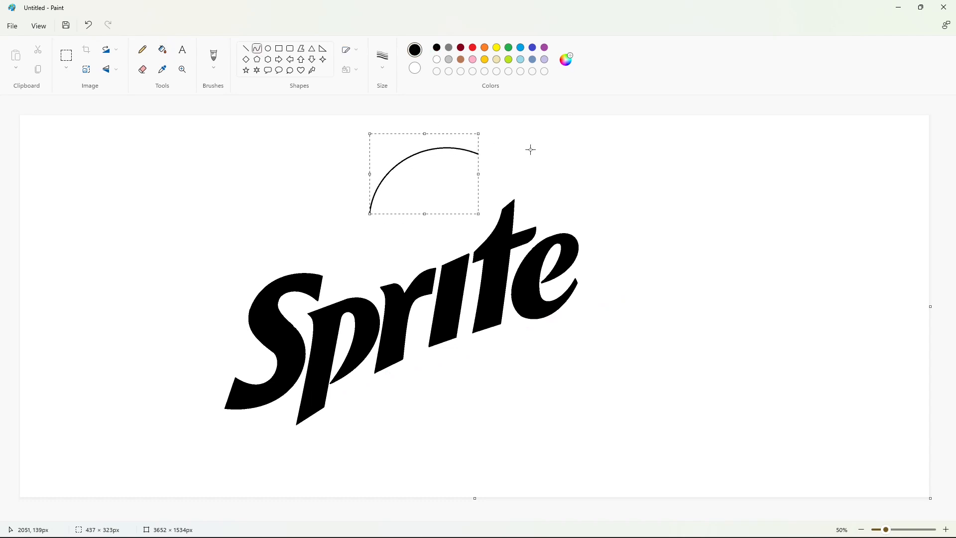
pyautogui.click(531, 149)
pyautogui.hotkey('ctrl', 'z')
# Step: Draw the lemon's rounded upper arc above the lettering and extend its left end into a small tip
pyautogui.moveTo(368, 213); pyautogui.dragTo(478, 153)
pyautogui.moveTo(390, 177); pyautogui.dragTo(378, 162)
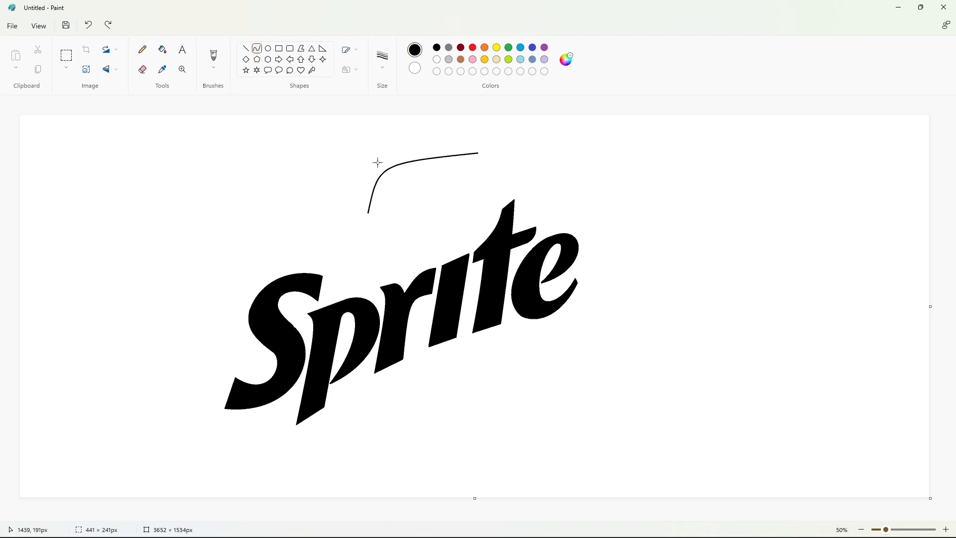
pyautogui.moveTo(431, 150); pyautogui.dragTo(429, 134)
pyautogui.click(565, 189)
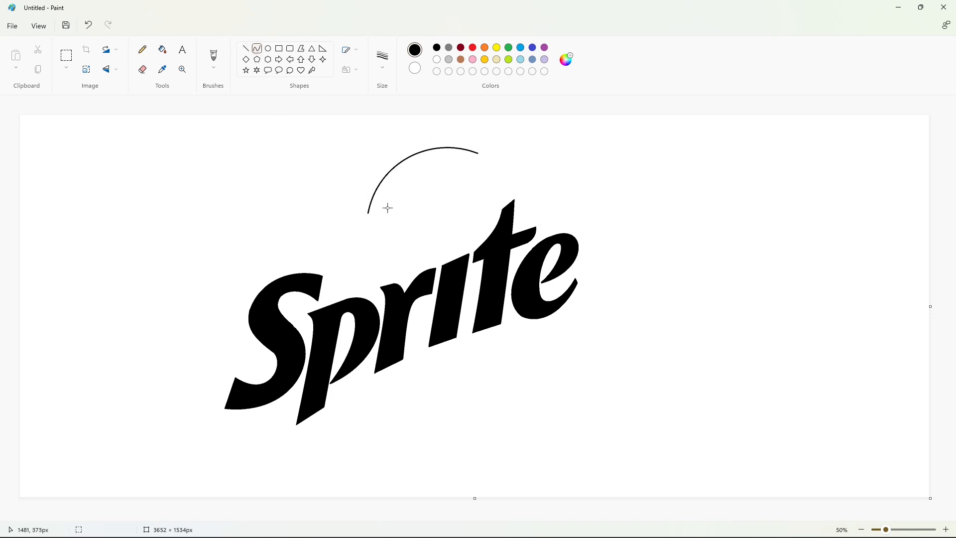
pyautogui.moveTo(368, 212); pyautogui.dragTo(363, 224)
pyautogui.hotkey('ctrl', 'z')
pyautogui.click(656, 248)
# Step: Draw the lemon's lower arc between its two tips with a 3px line and fill the lemon black
pyautogui.click(383, 59)
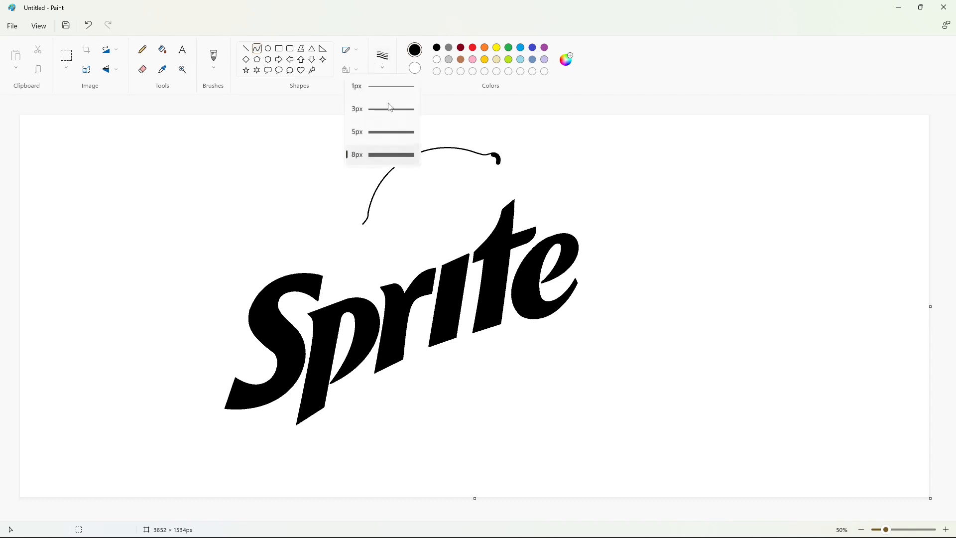
pyautogui.click(387, 109)
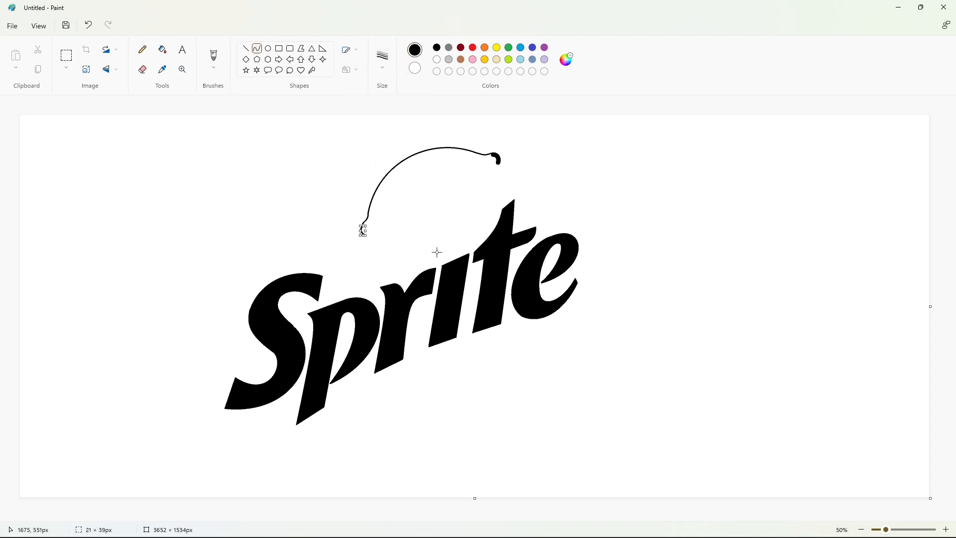
pyautogui.click(386, 61)
pyautogui.click(385, 108)
pyautogui.moveTo(363, 229); pyautogui.dragTo(495, 158)
pyautogui.moveTo(488, 219); pyautogui.dragTo(416, 249)
pyautogui.moveTo(481, 203); pyautogui.dragTo(488, 211)
pyautogui.click(551, 209)
pyautogui.click(163, 49)
pyautogui.click(430, 192)
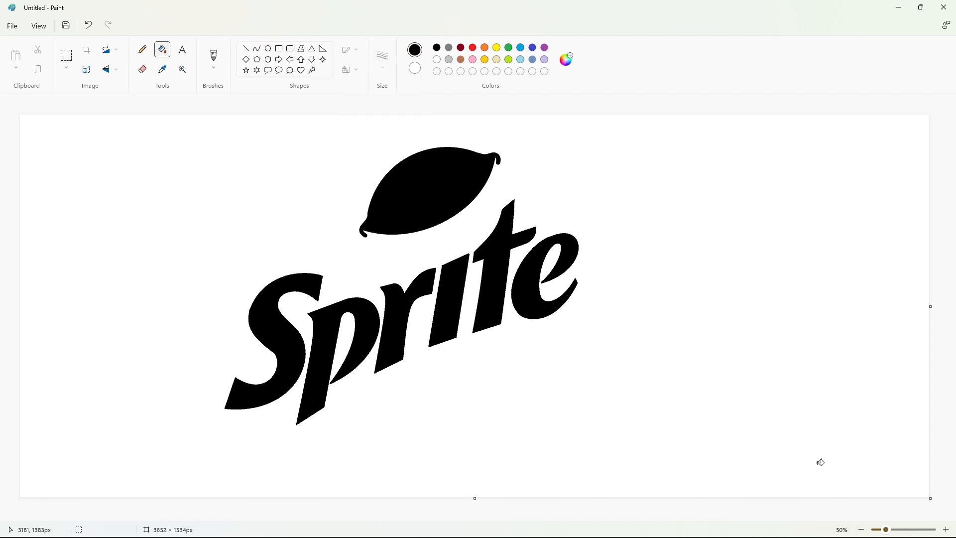
pyautogui.scroll(3, 820, 462)
pyautogui.hscroll(5, 561, 478)
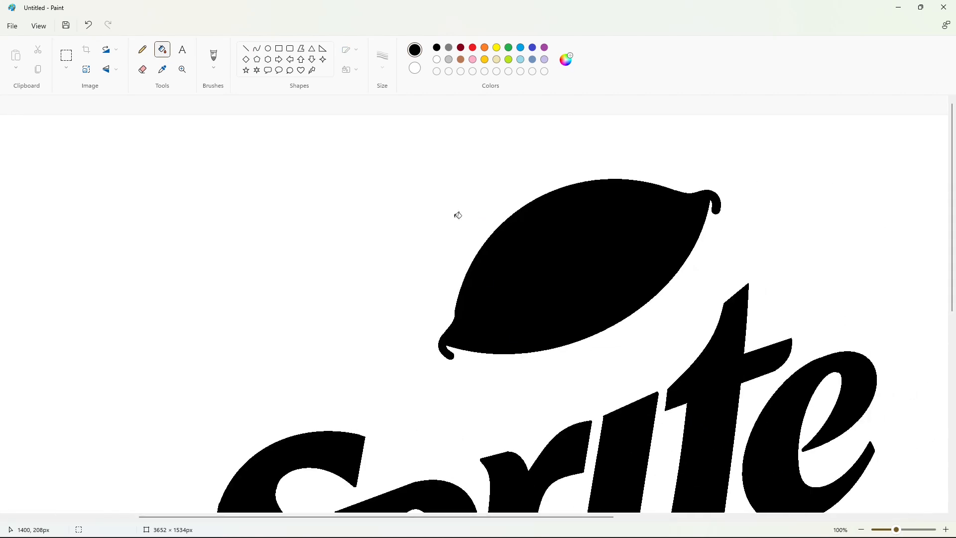
pyautogui.click(245, 48)
pyautogui.scroll(-3, 793, 384)
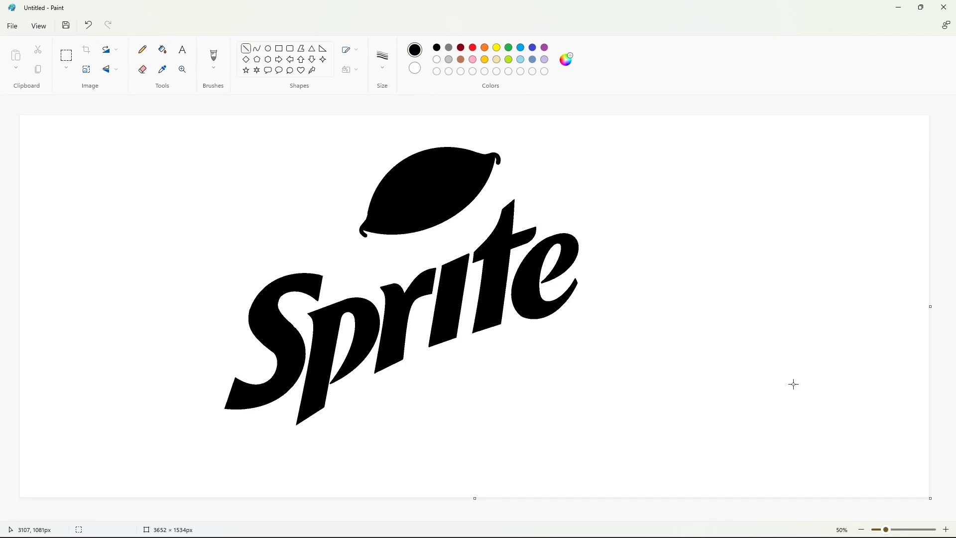
# Step: Draw the inner and outer curves of a crescent beneath the lemon, following its lower edge
pyautogui.click(256, 48)
pyautogui.moveTo(377, 237)
pyautogui.mouseDown()
pyautogui.moveTo(465, 205)
pyautogui.moveTo(493, 173)
pyautogui.mouseUp()
pyautogui.moveTo(452, 204)
pyautogui.mouseDown()
pyautogui.moveTo(438, 242)
pyautogui.moveTo(476, 217)
pyautogui.mouseUp()
pyautogui.click(360, 236)
pyautogui.moveTo(377, 240)
pyautogui.mouseDown()
pyautogui.moveTo(485, 194)
pyautogui.moveTo(498, 174)
pyautogui.mouseUp()
pyautogui.moveTo(442, 229); pyautogui.dragTo(428, 279)
pyautogui.moveTo(471, 251); pyautogui.dragTo(506, 235)
# Step: Close the crescent's open ends and fill it black
pyautogui.hscroll(8, 519, 468)
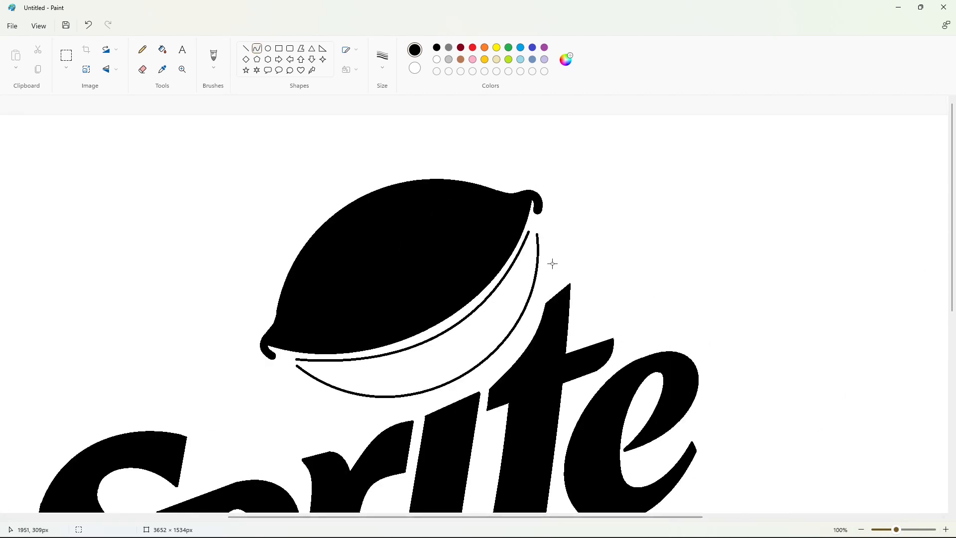
pyautogui.moveTo(530, 231); pyautogui.dragTo(537, 234)
pyautogui.hotkey('ctrl', 'z')
pyautogui.click(536, 225)
pyautogui.scroll(-2, 872, 518)
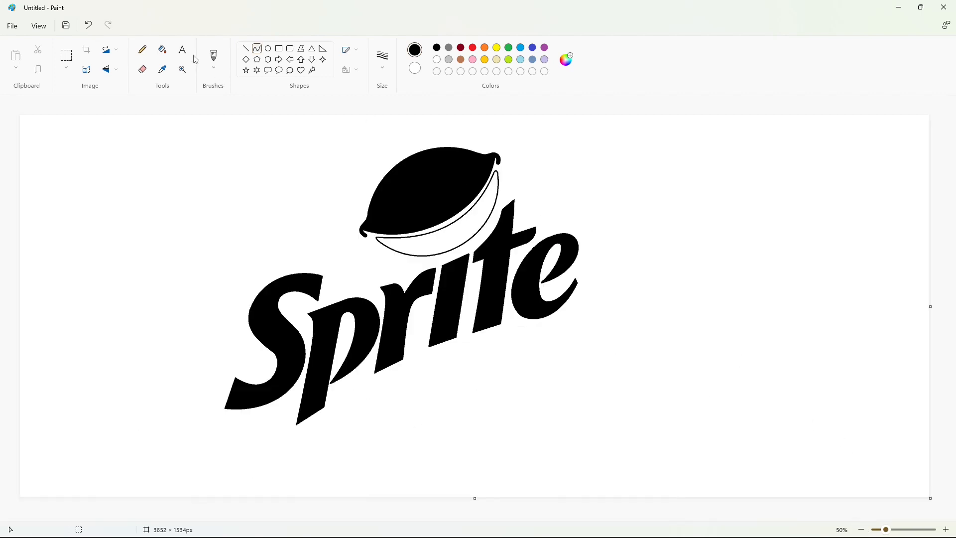
pyautogui.click(163, 49)
pyautogui.click(435, 242)
# Step: Draw two sagging, nearly parallel curves from the lemon's left tip out past the S as the frame's upper-left edge
pyautogui.click(257, 48)
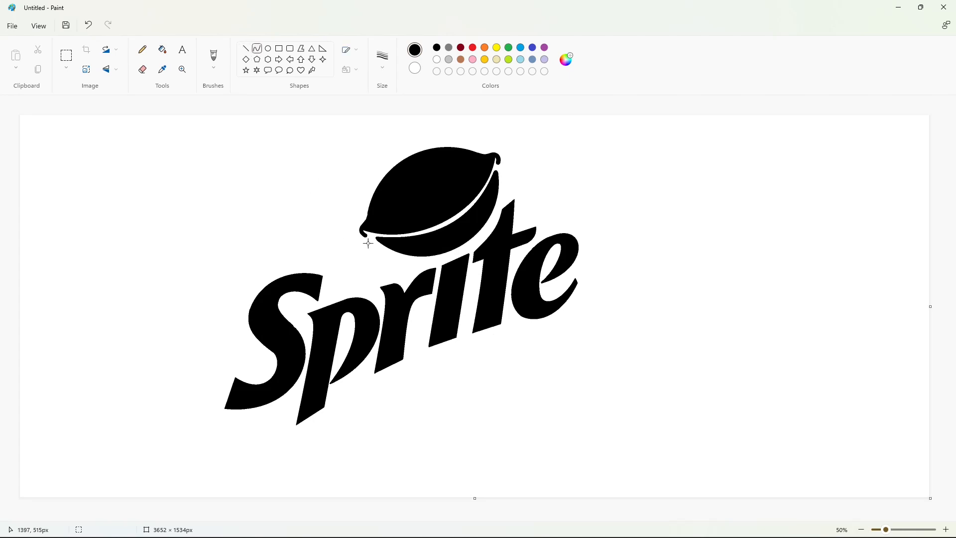
pyautogui.moveTo(369, 244); pyautogui.dragTo(217, 216)
pyautogui.moveTo(290, 230); pyautogui.dragTo(291, 241)
pyautogui.click(290, 241)
pyautogui.moveTo(380, 254); pyautogui.dragTo(235, 240)
pyautogui.moveTo(293, 246); pyautogui.dragTo(294, 259)
pyautogui.click(294, 259)
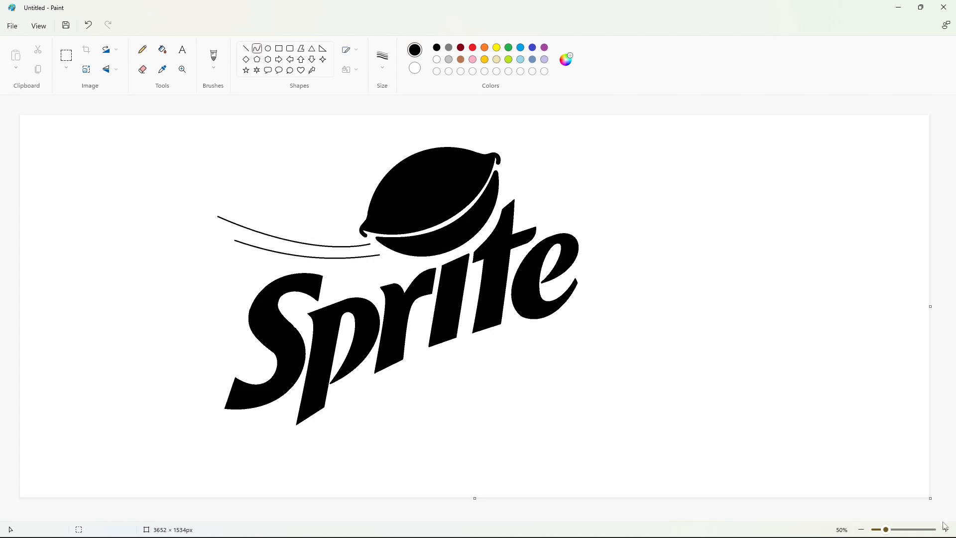
# Step: Close the end of the two frame curves beside the lemon with a short slanted line
pyautogui.scroll(2, 563, 439)
pyautogui.scroll(2, 563, 439)
pyautogui.click(245, 48)
pyautogui.moveTo(507, 269); pyautogui.dragTo(521, 286)
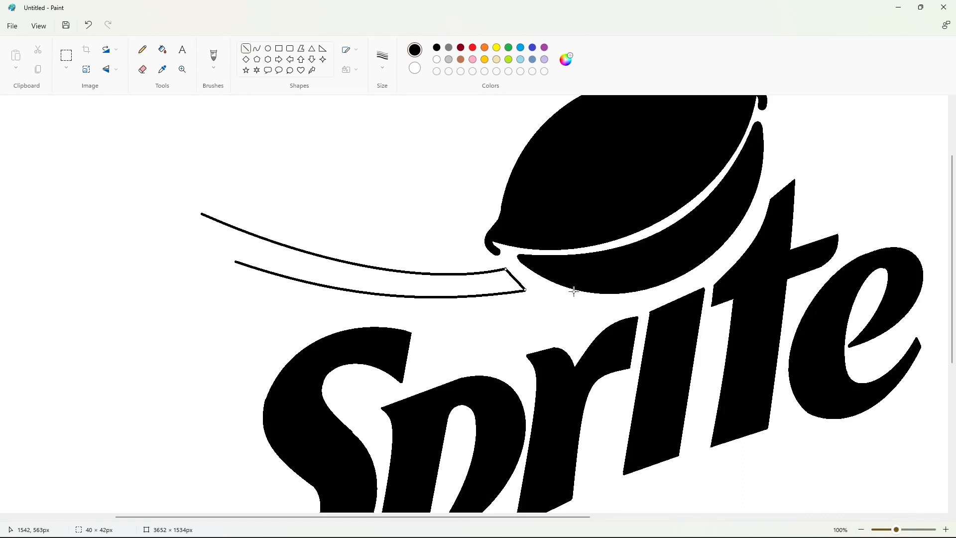
pyautogui.hotkey('ctrl', 'z')
pyautogui.moveTo(506, 269); pyautogui.dragTo(519, 280)
pyautogui.scroll(-2, 747, 421)
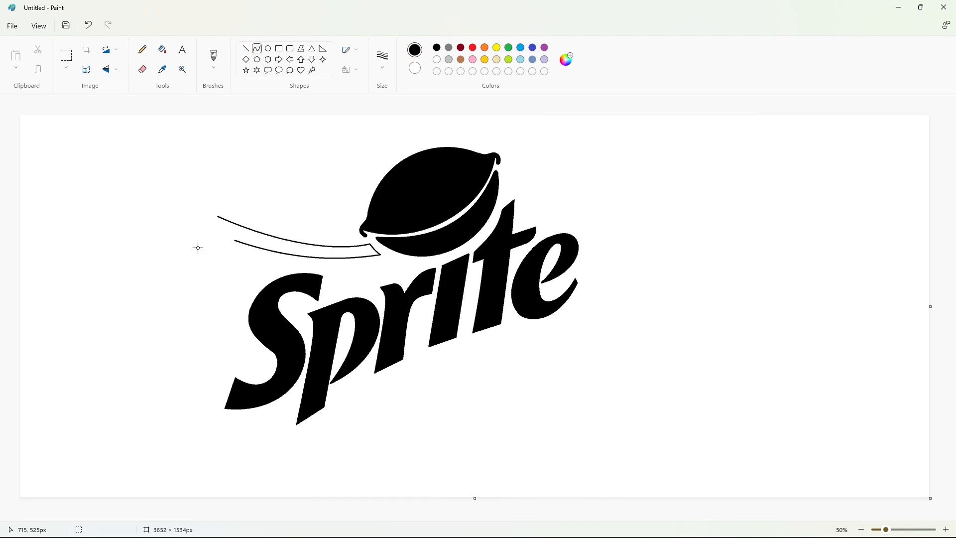
# Step: Draw the frame's outer left side and the curved edge from its lower-left corner to the point below the p
pyautogui.moveTo(218, 216); pyautogui.dragTo(167, 413)
pyautogui.moveTo(194, 314)
pyautogui.mouseDown()
pyautogui.moveTo(205, 309)
pyautogui.moveTo(223, 339)
pyautogui.mouseUp()
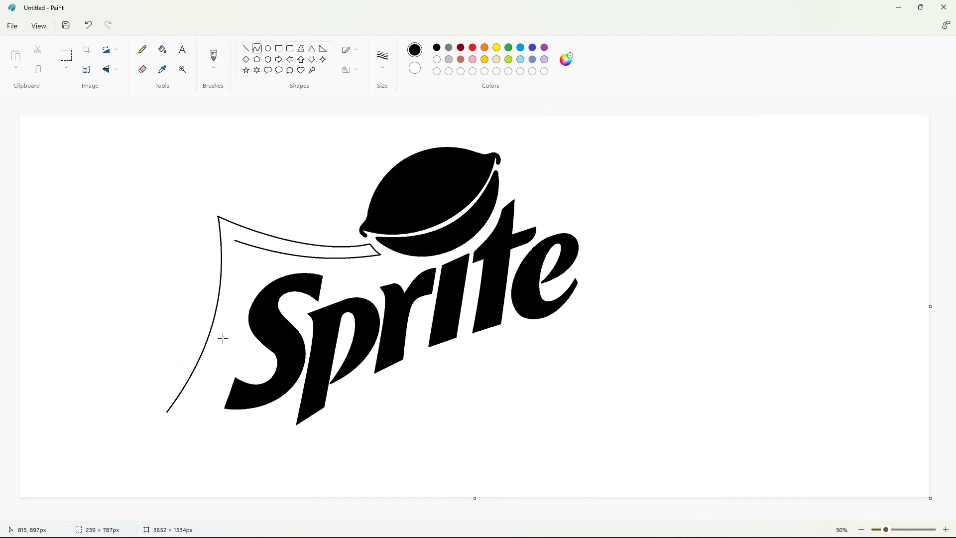
pyautogui.moveTo(167, 412); pyautogui.dragTo(289, 473)
pyautogui.moveTo(211, 432)
pyautogui.mouseDown()
pyautogui.moveTo(213, 418)
pyautogui.moveTo(252, 437)
pyautogui.mouseUp()
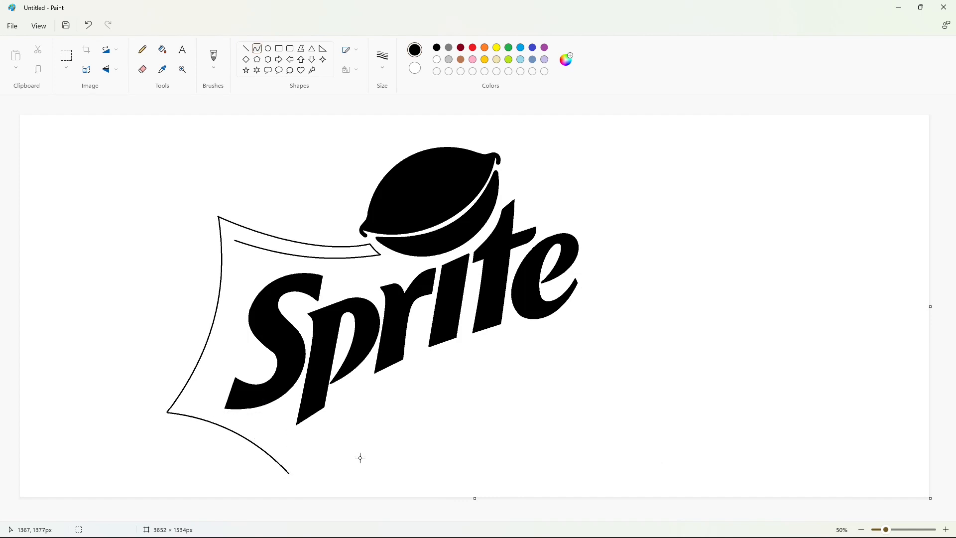
# Step: Draw the frame's arched outer bottom edge below the lettering and its inward-bowed right side
pyautogui.moveTo(289, 474)
pyautogui.mouseDown()
pyautogui.moveTo(631, 369)
pyautogui.moveTo(432, 386)
pyautogui.moveTo(513, 352)
pyautogui.moveTo(485, 348)
pyautogui.mouseUp()
pyautogui.moveTo(633, 369); pyautogui.dragTo(635, 193)
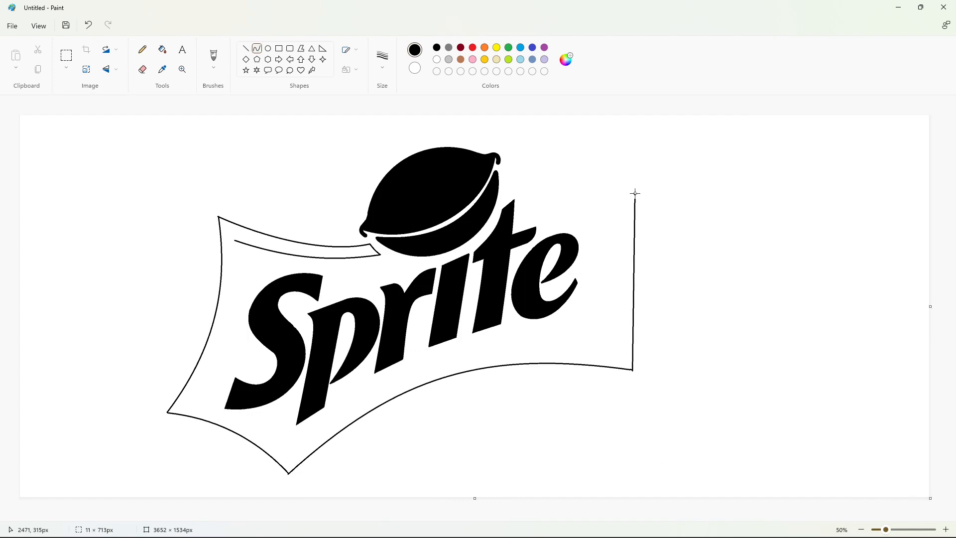
pyautogui.moveTo(633, 278); pyautogui.dragTo(606, 291)
# Step: Draw the frame's deeply curved outer upper-right edge up to a spike, then its short side down towards the lemon
pyautogui.moveTo(635, 194); pyautogui.dragTo(528, 128)
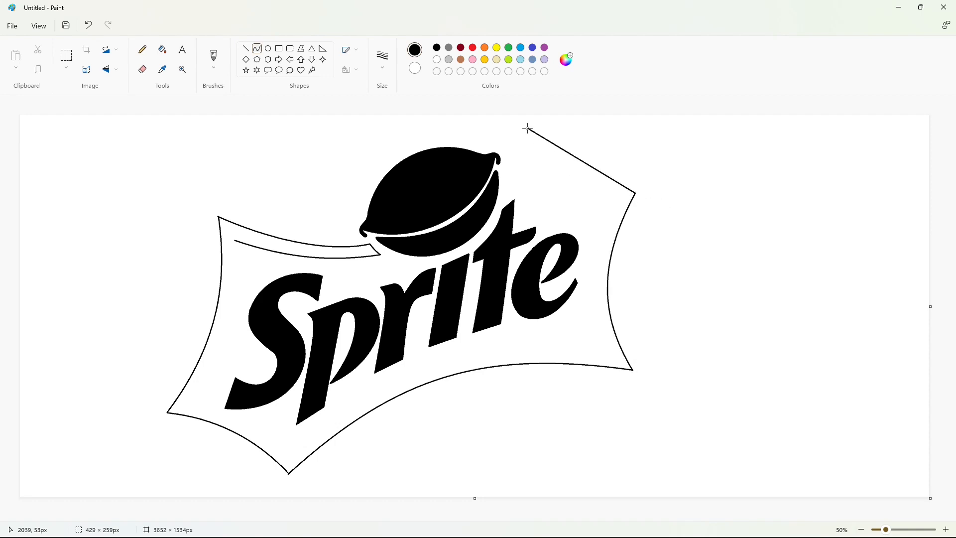
pyautogui.moveTo(572, 162); pyautogui.dragTo(569, 214)
pyautogui.moveTo(564, 199); pyautogui.dragTo(528, 204)
pyautogui.click(705, 243)
pyautogui.hotkey('ctrl', 'z')
pyautogui.moveTo(527, 128); pyautogui.dragTo(505, 165)
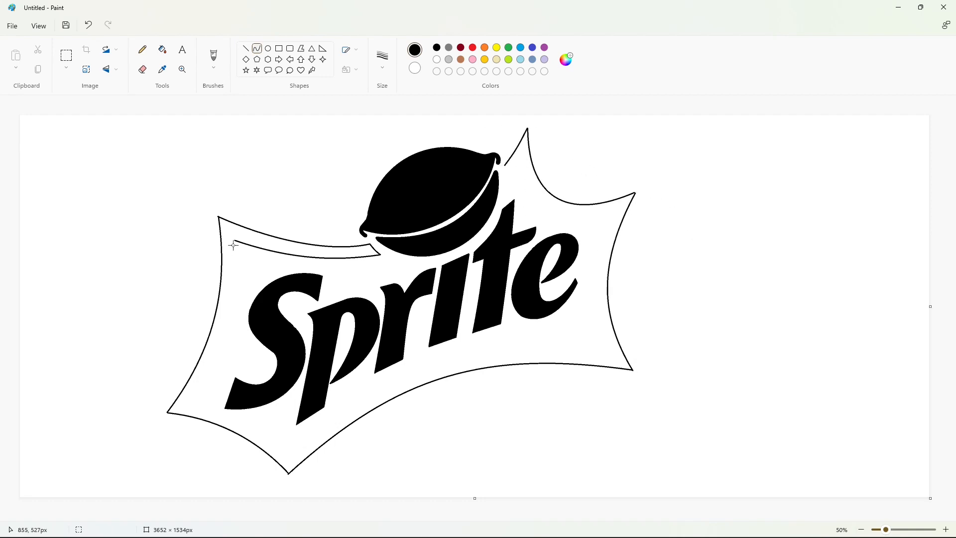
# Step: Draw the frame's inner left side and inner lower-left edge parallel to the outer curves
pyautogui.moveTo(234, 241); pyautogui.dragTo(174, 409)
pyautogui.moveTo(216, 321)
pyautogui.mouseDown()
pyautogui.moveTo(230, 305)
pyautogui.moveTo(209, 359)
pyautogui.mouseUp()
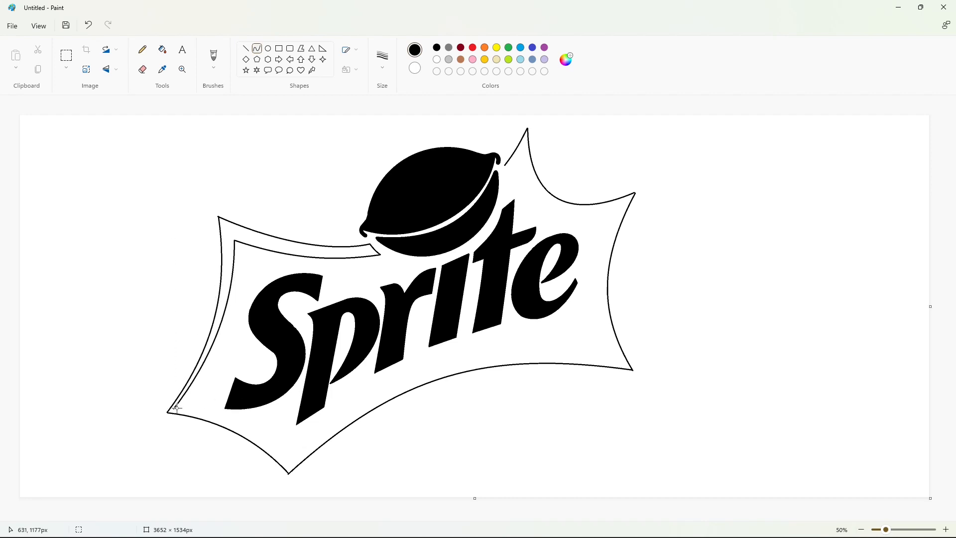
pyautogui.moveTo(173, 408); pyautogui.dragTo(288, 461)
pyautogui.moveTo(219, 430)
pyautogui.mouseDown()
pyautogui.moveTo(215, 414)
pyautogui.moveTo(253, 435)
pyautogui.mouseUp()
pyautogui.click(348, 444)
# Step: Draw the frame's inner bottom edge and inner right side, following the outer outline
pyautogui.moveTo(288, 462); pyautogui.dragTo(601, 345)
pyautogui.moveTo(427, 410); pyautogui.dragTo(398, 374)
pyautogui.moveTo(492, 362)
pyautogui.mouseDown()
pyautogui.moveTo(488, 351)
pyautogui.moveTo(472, 358)
pyautogui.mouseUp()
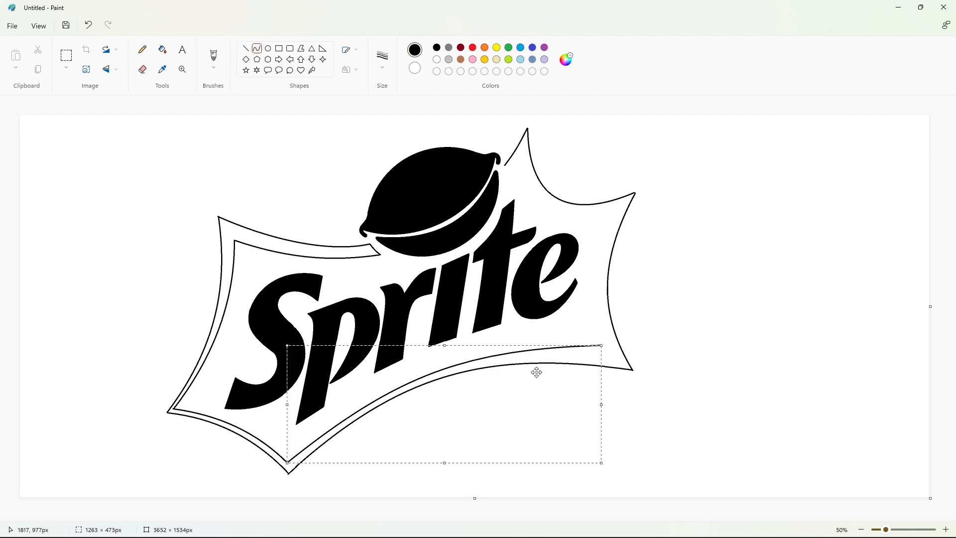
pyautogui.click(640, 393)
pyautogui.moveTo(601, 347); pyautogui.dragTo(627, 200)
pyautogui.moveTo(608, 294)
pyautogui.mouseDown()
pyautogui.moveTo(588, 299)
pyautogui.moveTo(599, 256)
pyautogui.mouseUp()
pyautogui.click(712, 308)
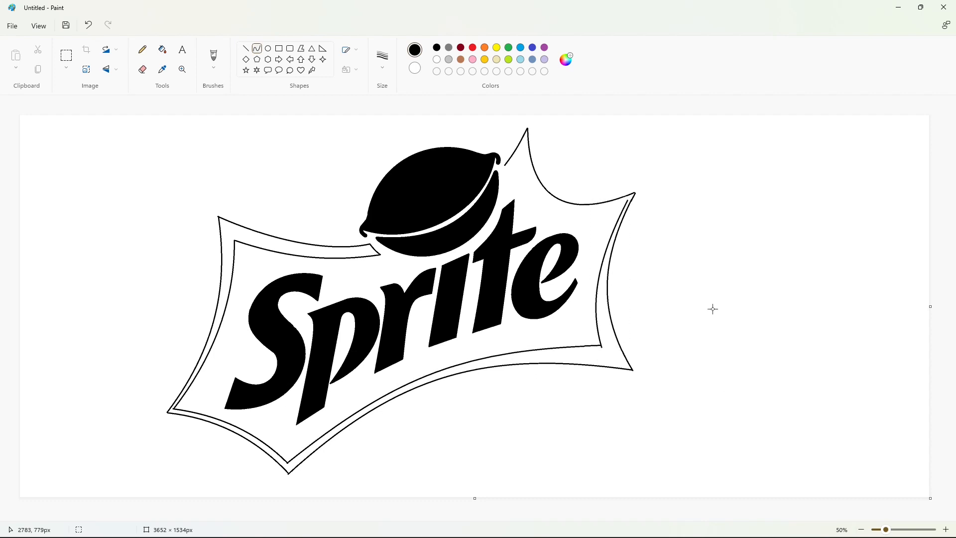
# Step: Draw the frame's inner upper-right curve parallel to the outer one, ending below the spike's tip
pyautogui.moveTo(628, 201)
pyautogui.mouseDown()
pyautogui.moveTo(554, 205)
pyautogui.moveTo(521, 150)
pyautogui.mouseUp()
pyautogui.moveTo(568, 178); pyautogui.dragTo(558, 219)
pyautogui.moveTo(541, 195); pyautogui.dragTo(529, 203)
pyautogui.click(560, 143)
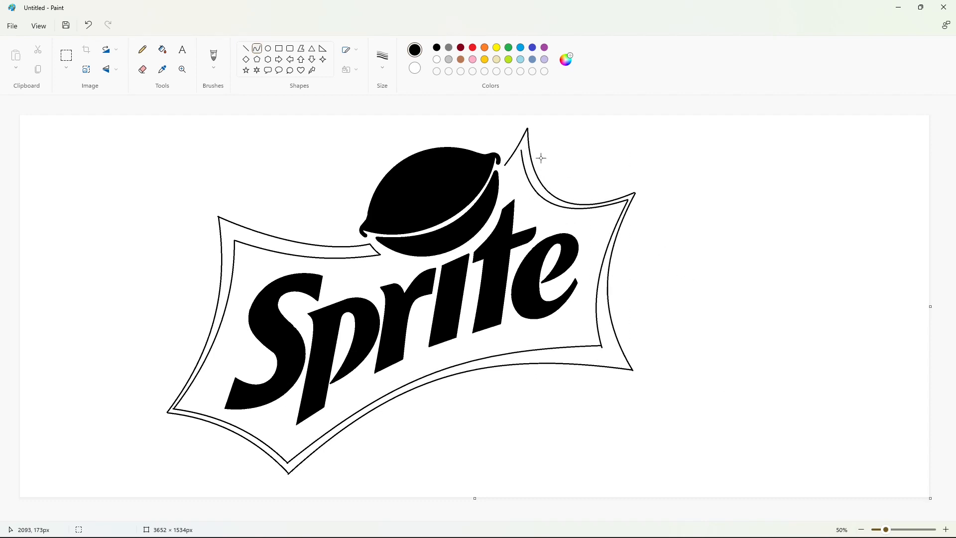
# Step: Draw the spike's inner left edge down towards the lemon and close its open end with a short line
pyautogui.moveTo(521, 150); pyautogui.dragTo(506, 171)
pyautogui.click(514, 159)
pyautogui.click(511, 166)
pyautogui.click(615, 169)
pyautogui.click(712, 325)
pyautogui.hotkey('ctrl', 'z')
pyautogui.click(946, 529)
pyautogui.moveTo(429, 517); pyautogui.dragTo(701, 517)
pyautogui.click(245, 48)
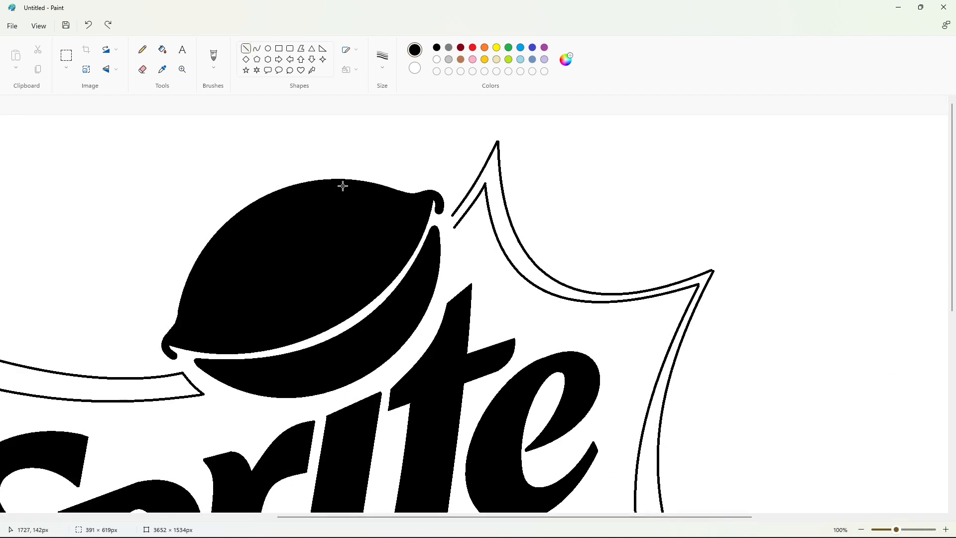
pyautogui.click(861, 530)
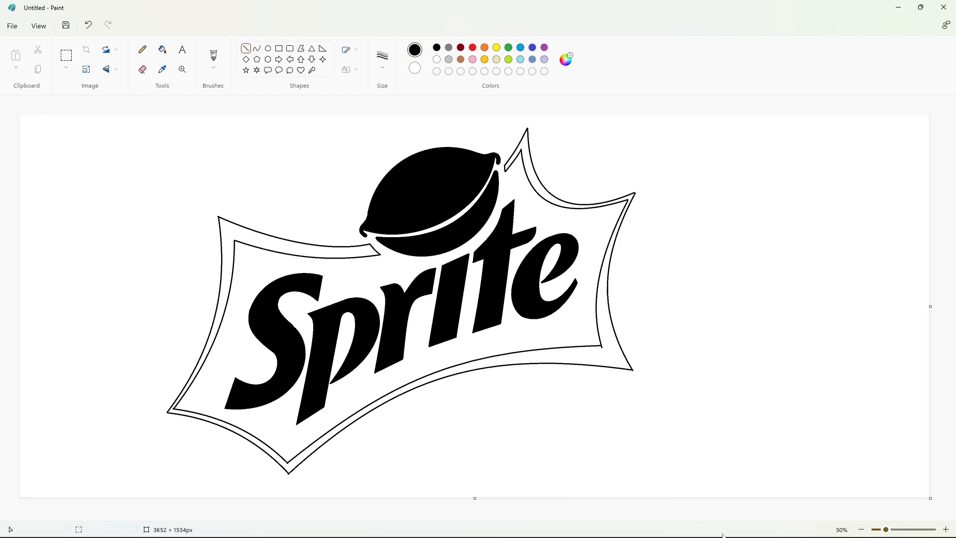
# Step: Fill the frame border black and trim its lowest point with a short white line
pyautogui.click(162, 49)
pyautogui.click(612, 358)
pyautogui.click(946, 529)
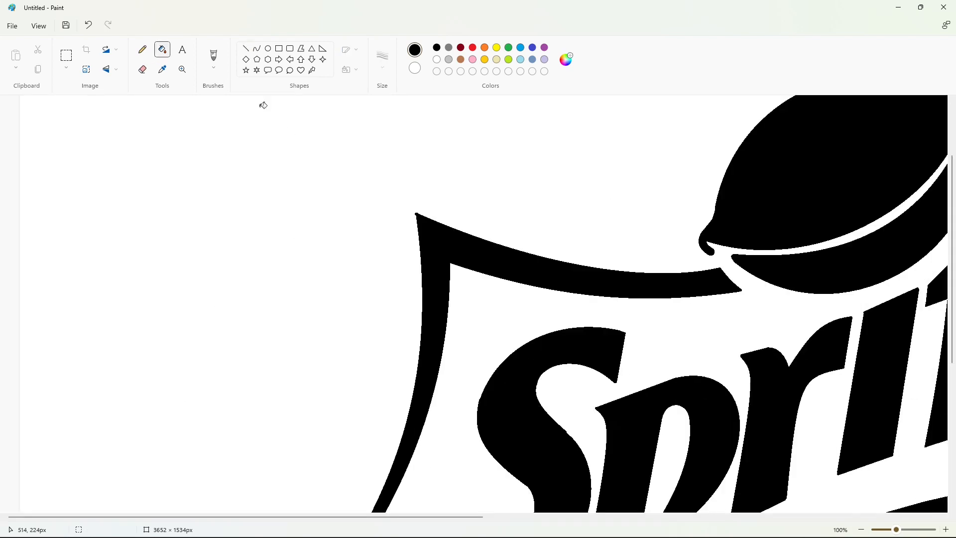
pyautogui.click(246, 48)
pyautogui.click(437, 60)
pyautogui.scroll(-5, 552, 348)
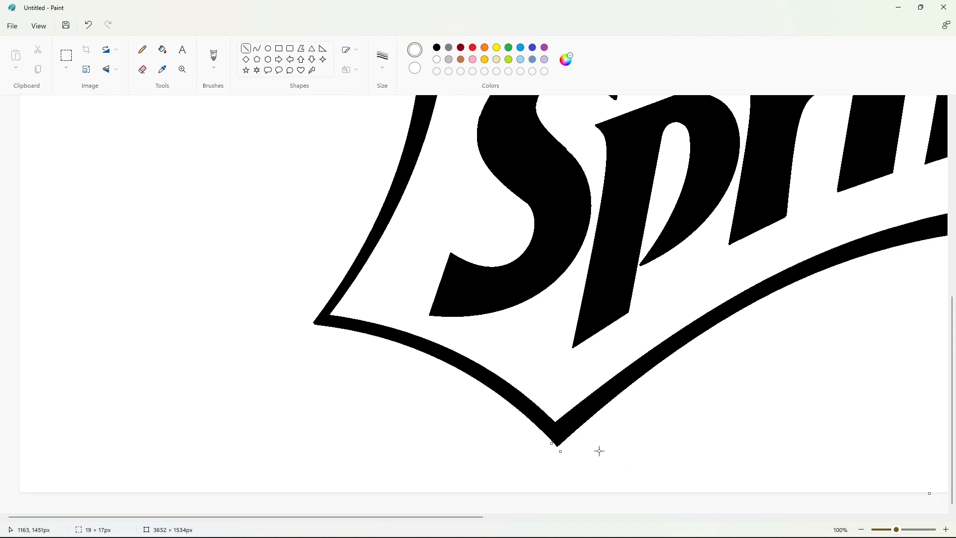
pyautogui.scroll(7, 599, 452)
pyautogui.hscroll(10, 679, 495)
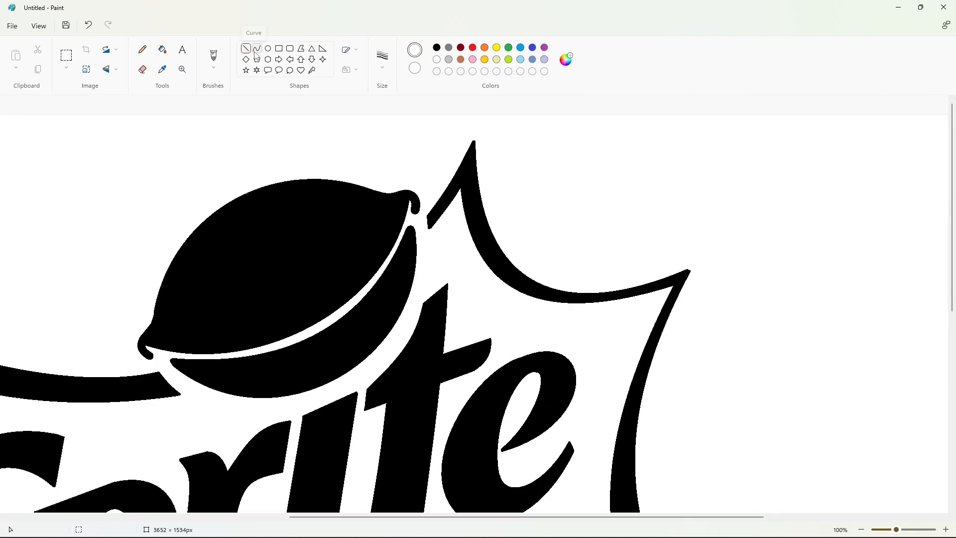
pyautogui.click(436, 47)
pyautogui.scroll(-3, 764, 455)
# Step: Fill all the Sprite letters and the spiked frame border with the palette's standard green
pyautogui.click(509, 47)
pyautogui.click(162, 50)
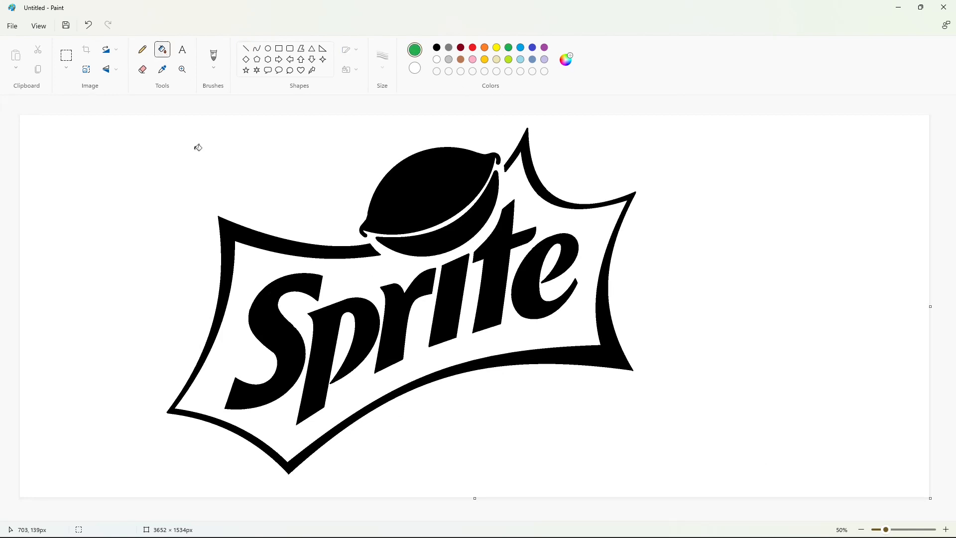
pyautogui.click(272, 327)
pyautogui.click(320, 337)
pyautogui.click(399, 327)
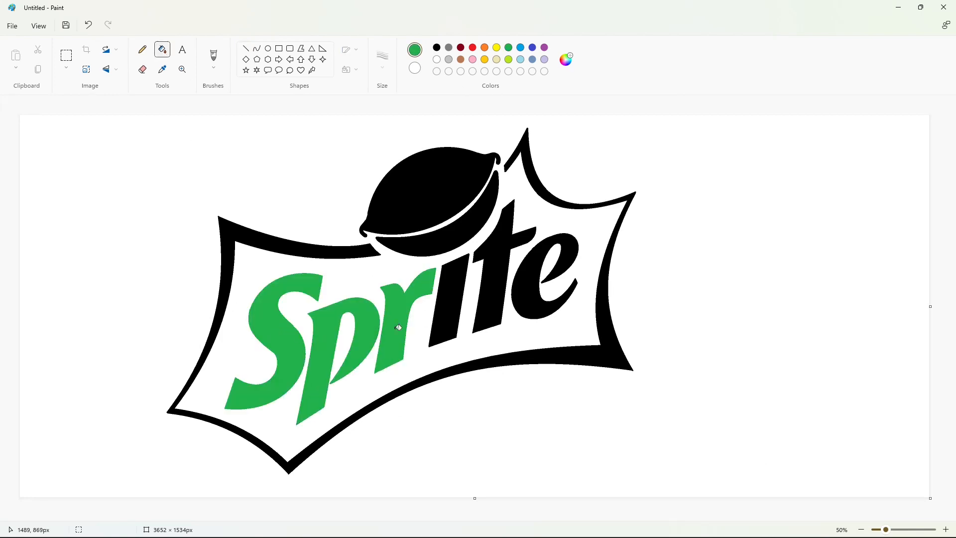
pyautogui.click(446, 309)
pyautogui.click(502, 311)
pyautogui.click(520, 305)
pyautogui.click(579, 354)
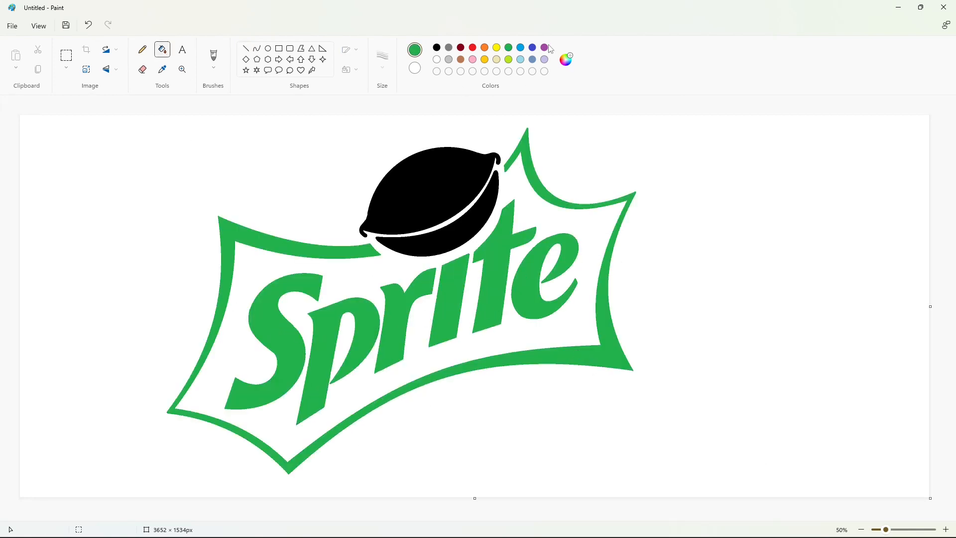
# Step: Fill the lemon's lower crescent with custom green #26C454 and its large upper body with the palette's gold
pyautogui.click(566, 60)
pyautogui.moveTo(514, 198); pyautogui.dragTo(515, 193)
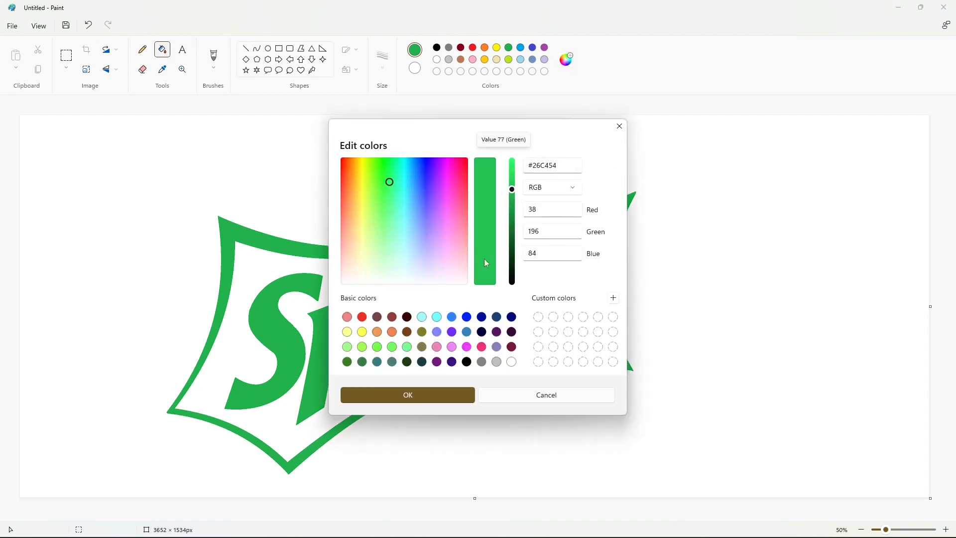
pyautogui.click(408, 395)
pyautogui.click(438, 245)
pyautogui.click(485, 59)
pyautogui.click(444, 189)
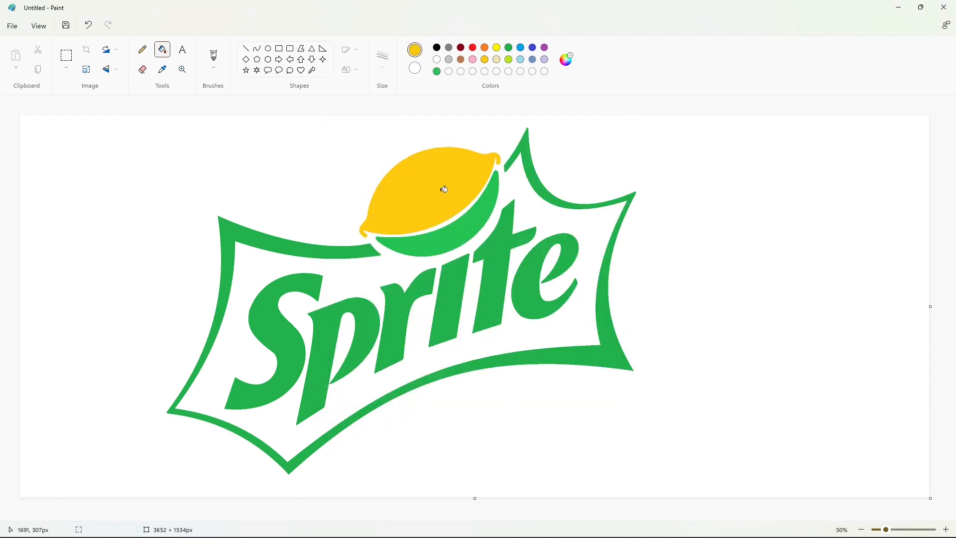
# Step: Mix the custom darker green #20A647 from the standard green and refill all the letters and the frame border with it
pyautogui.click(509, 48)
pyautogui.click(567, 59)
pyautogui.moveTo(513, 201); pyautogui.dragTo(513, 205)
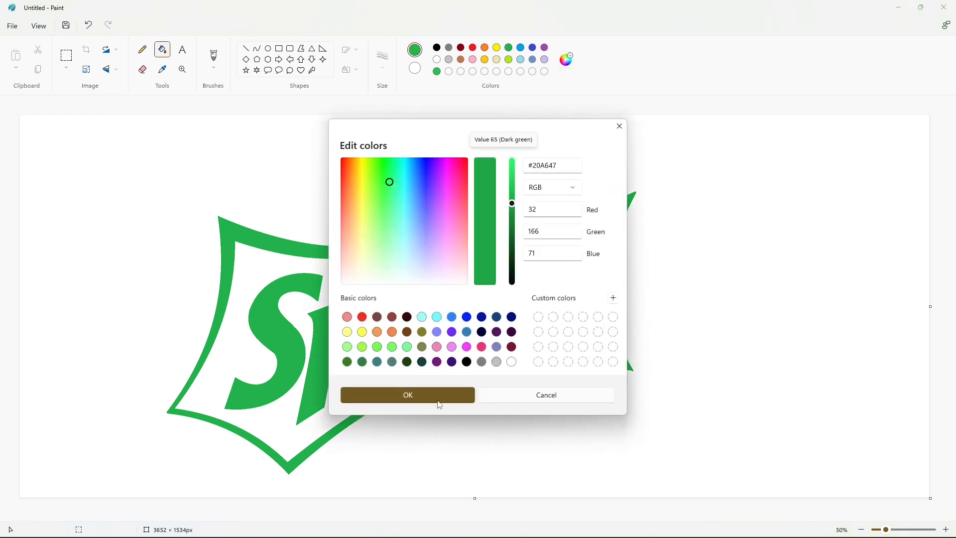
pyautogui.click(439, 396)
pyautogui.click(286, 311)
pyautogui.click(352, 354)
pyautogui.click(396, 324)
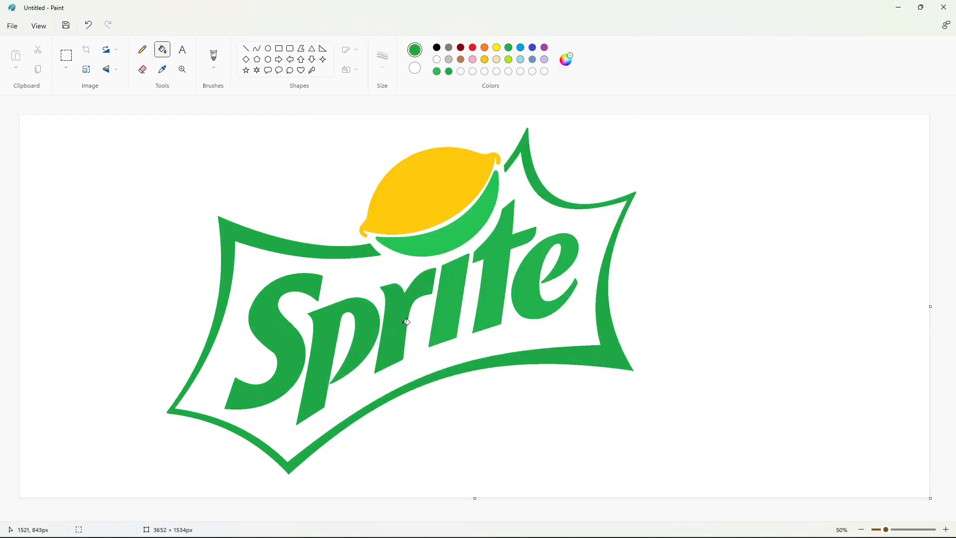
pyautogui.click(442, 316)
pyautogui.click(493, 274)
pyautogui.click(527, 303)
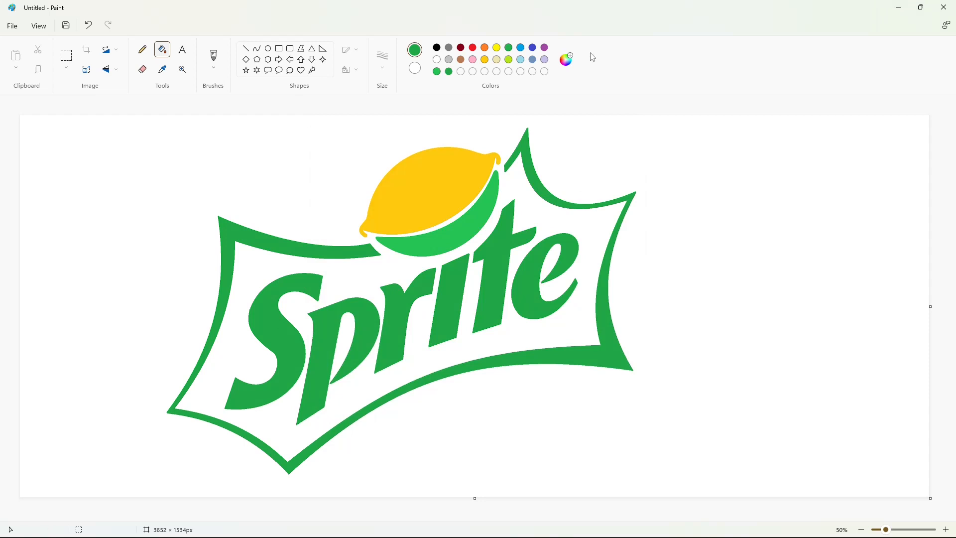